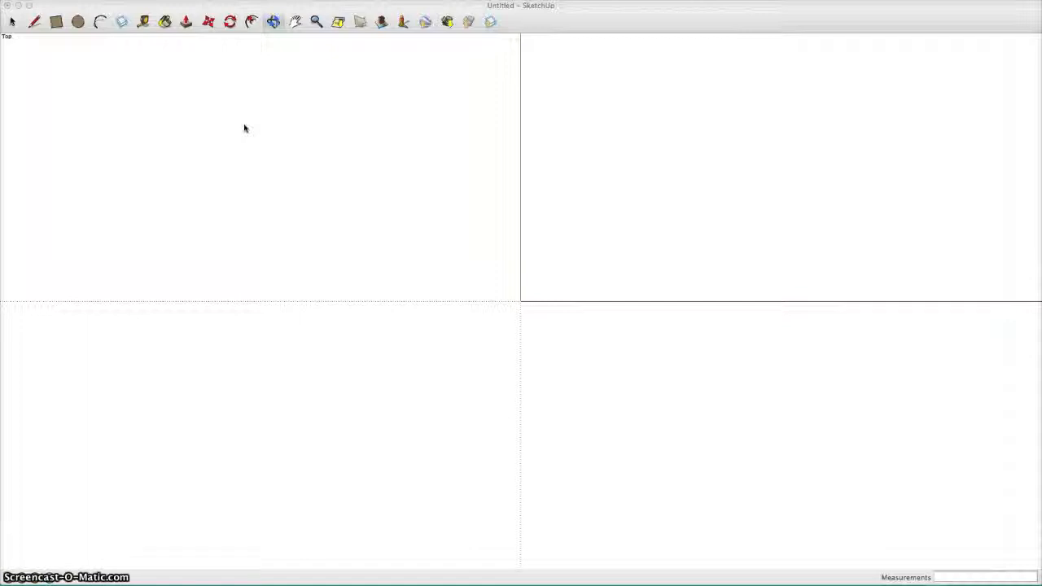
- Draw a 1' by 1' square on the ground plane with one corner at the origin
click(57, 26)
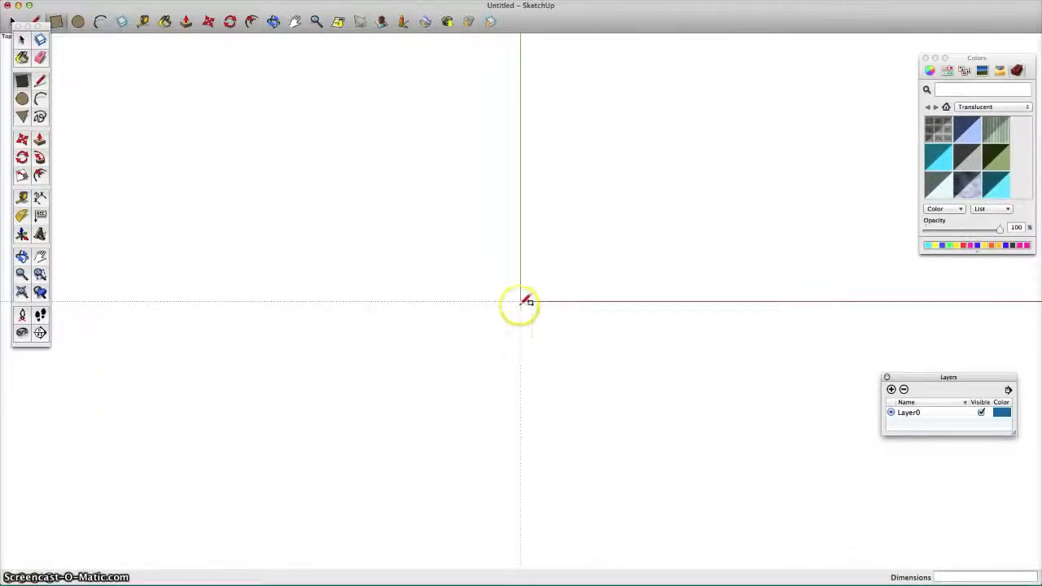
drag(522, 300, 600, 222)
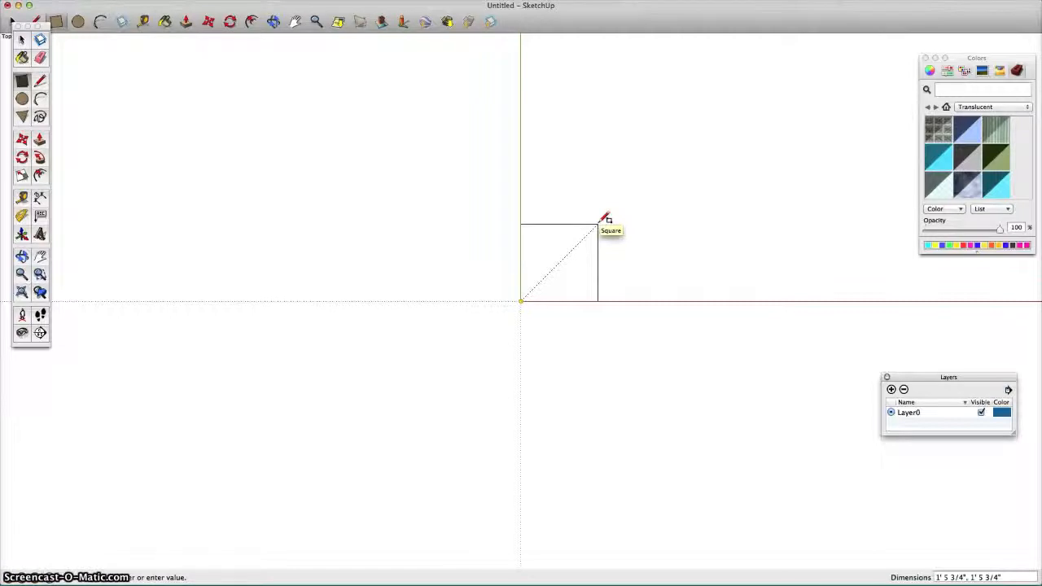
drag(598, 224, 575, 246)
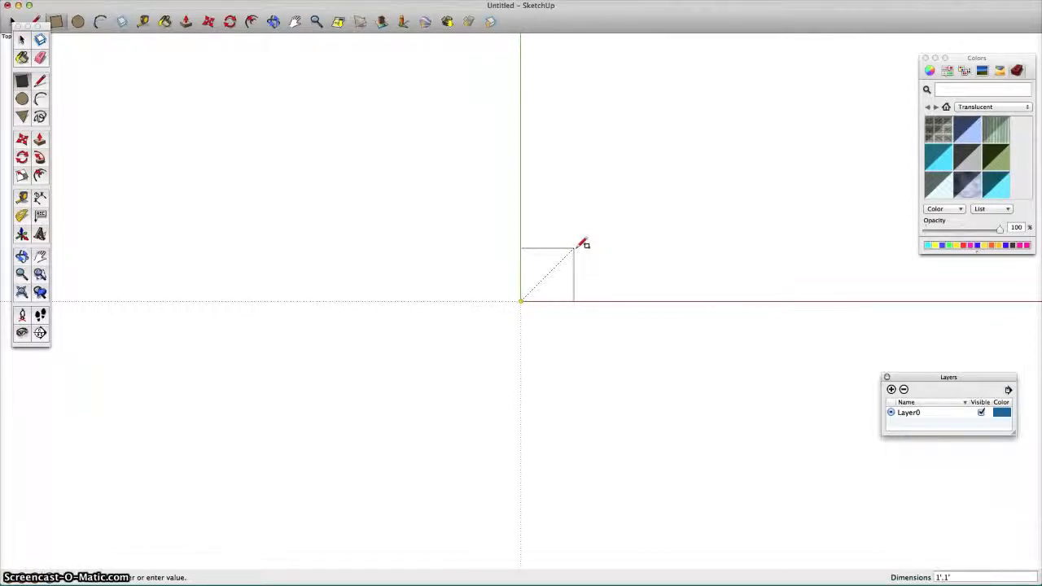
click(575, 246)
- Push/Pull the square up 1' to form a cube
click(290, 23)
click(274, 21)
drag(547, 139, 533, 130)
click(186, 22)
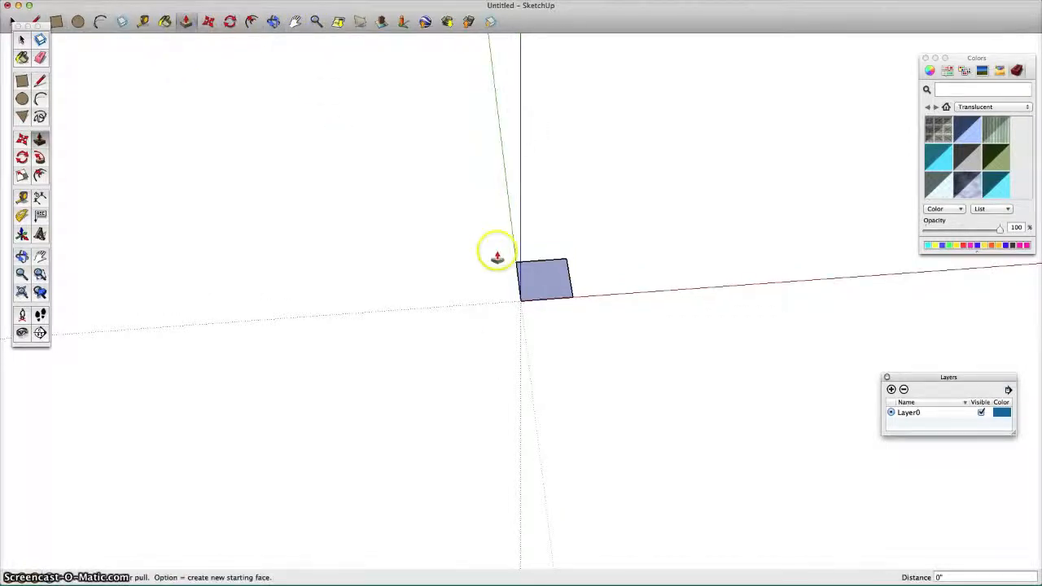
drag(546, 275, 578, 231)
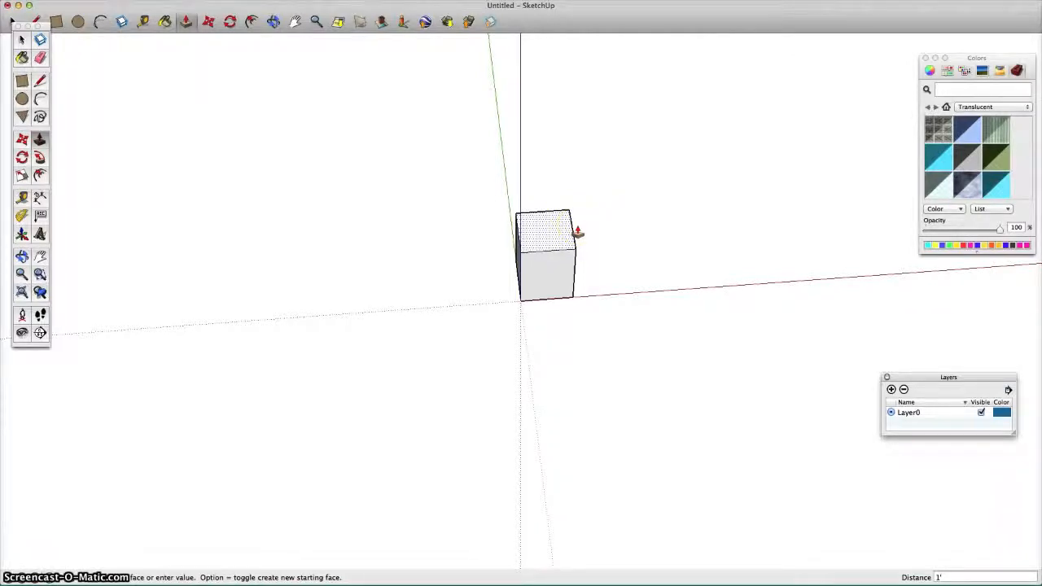
key(Return)
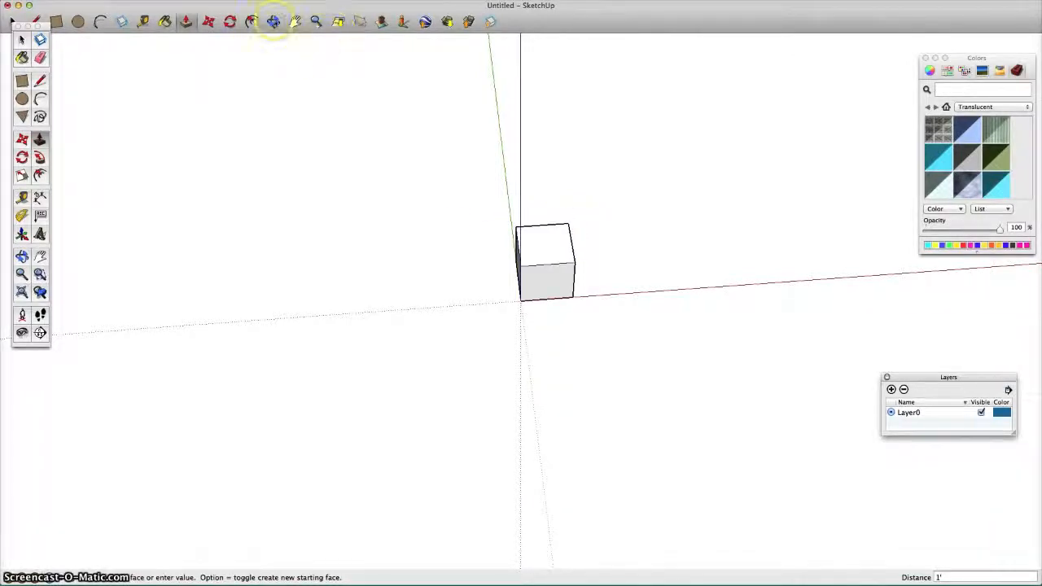
click(274, 22)
drag(481, 202, 332, 113)
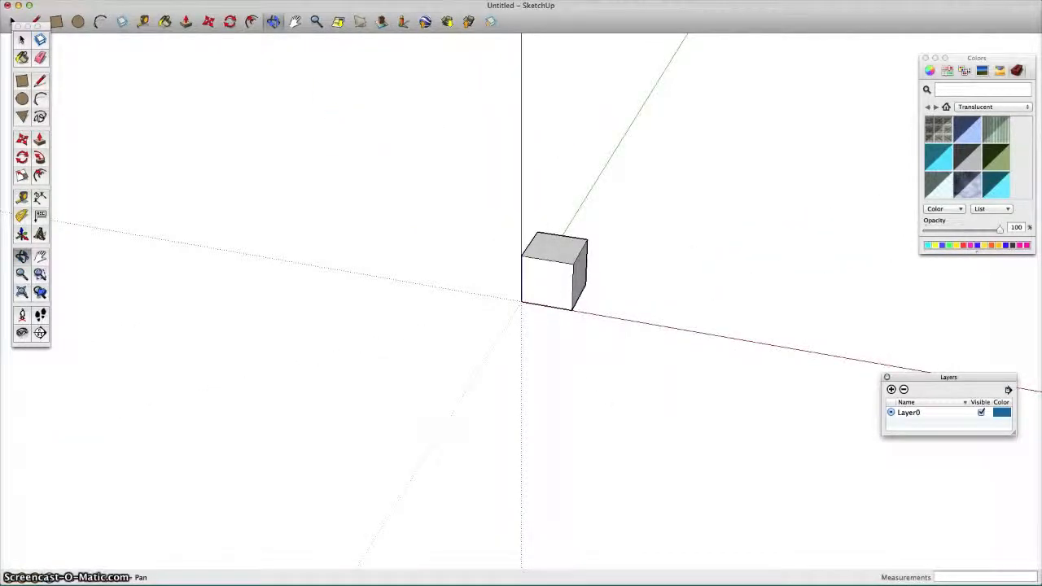
drag(337, 255, 509, 224)
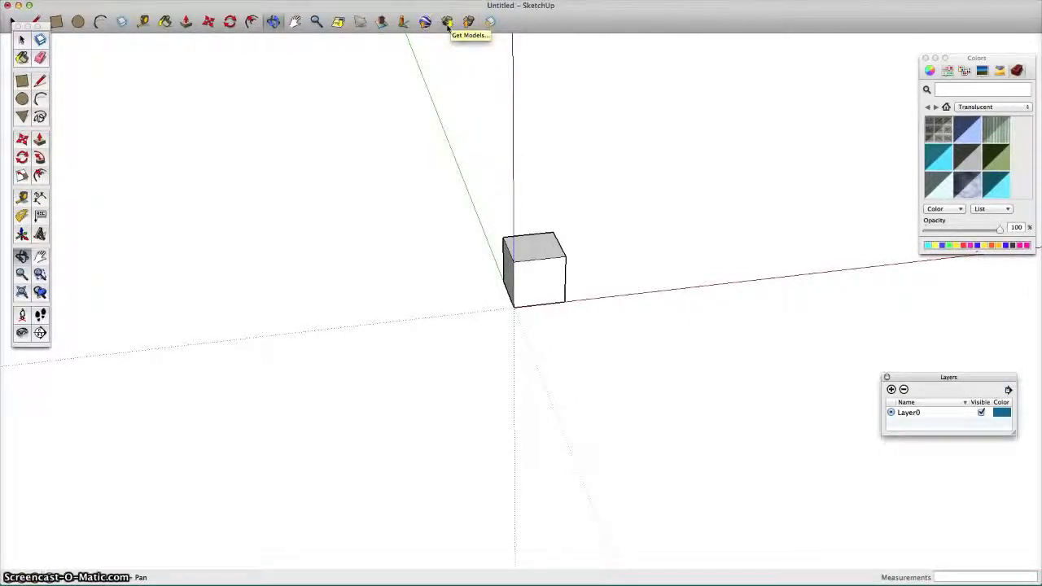
- Search the 3D Warehouse for "chair" and look through the first page of models
click(448, 22)
click(462, 217)
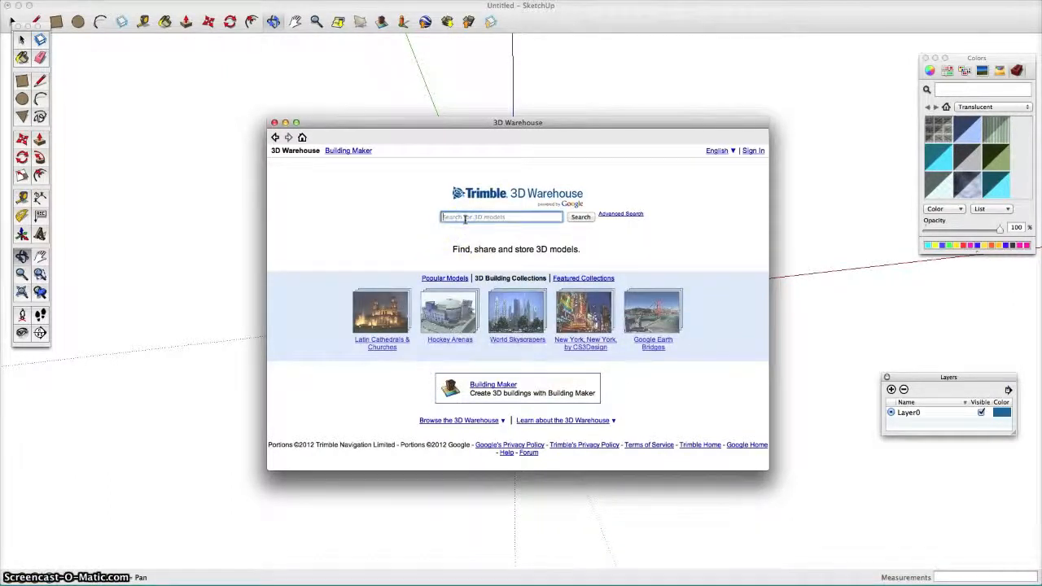
text(cha)
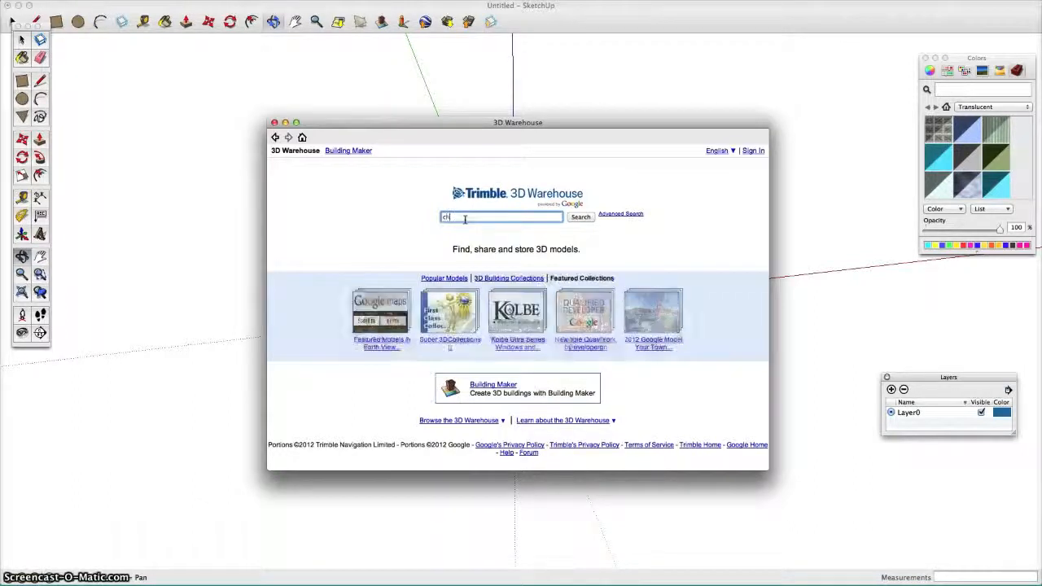
key(Return)
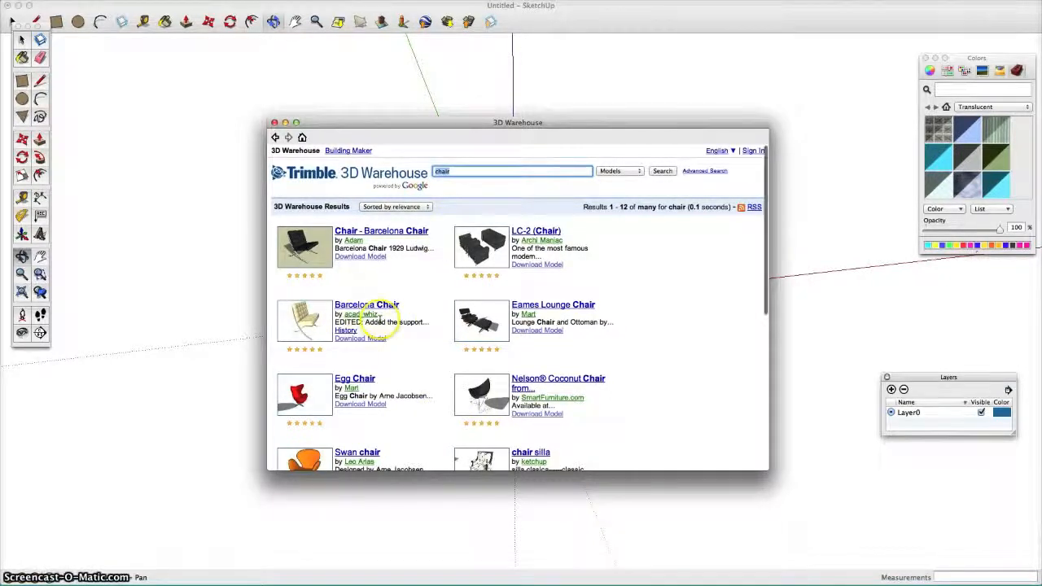
scroll(368, 312, down, 5)
scroll(379, 320, down, 3)
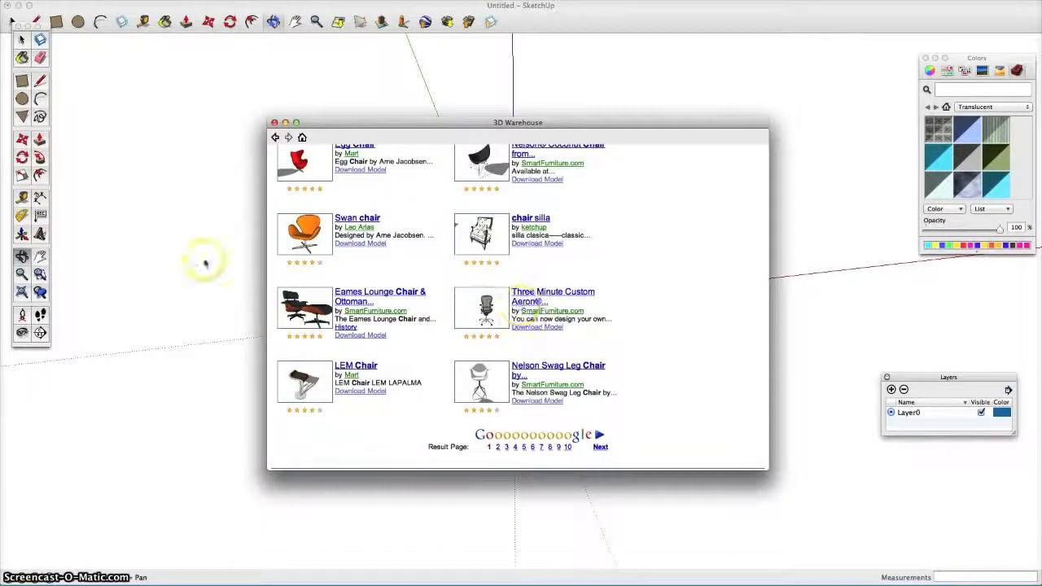
scroll(380, 270, up, 2)
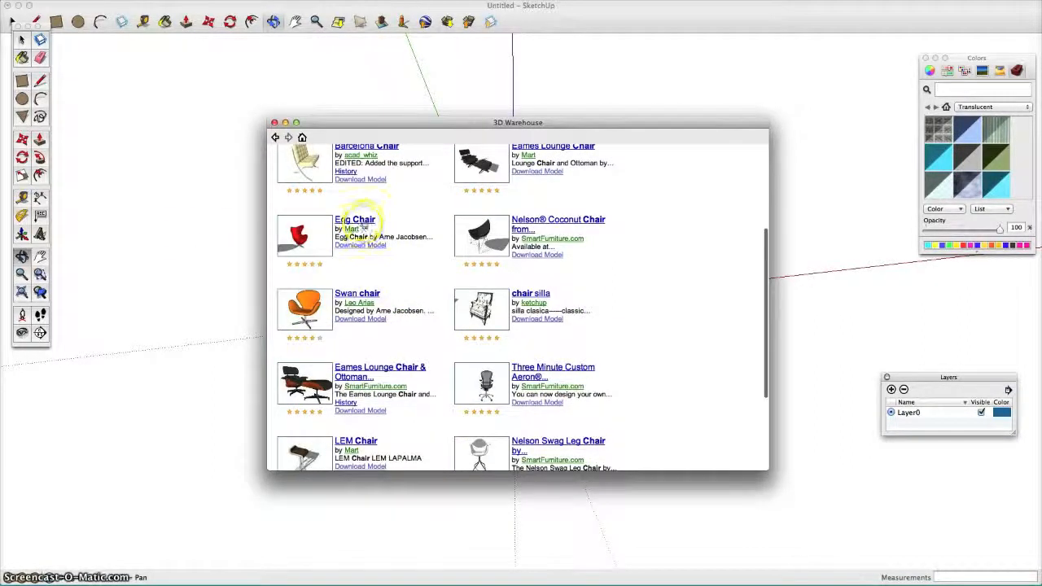
scroll(318, 308, up, 4)
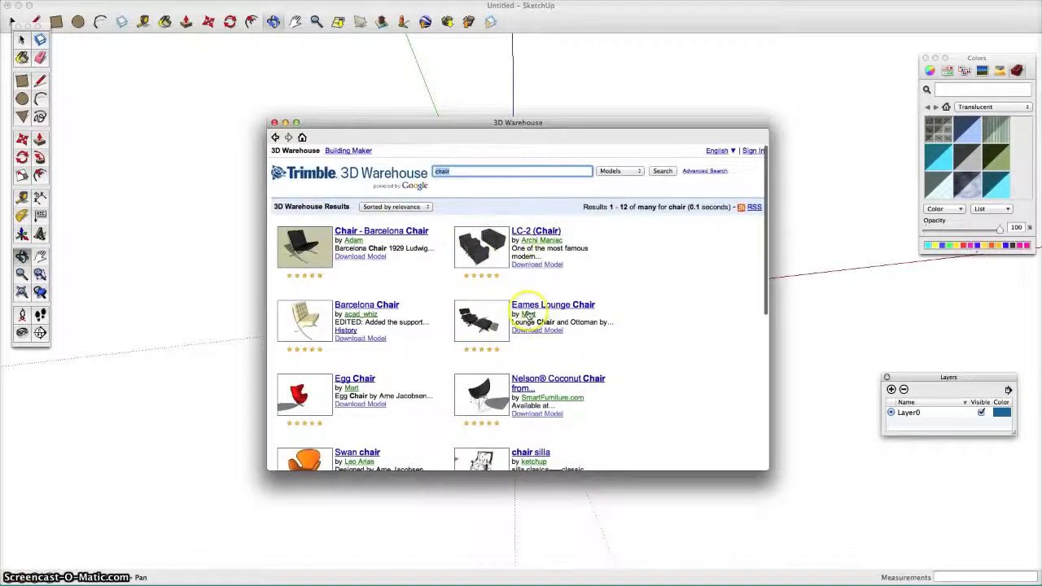
- Preview the LC-2 (Chair) model in 3D, load it into the scene and place it at the cube's upper corner
click(538, 232)
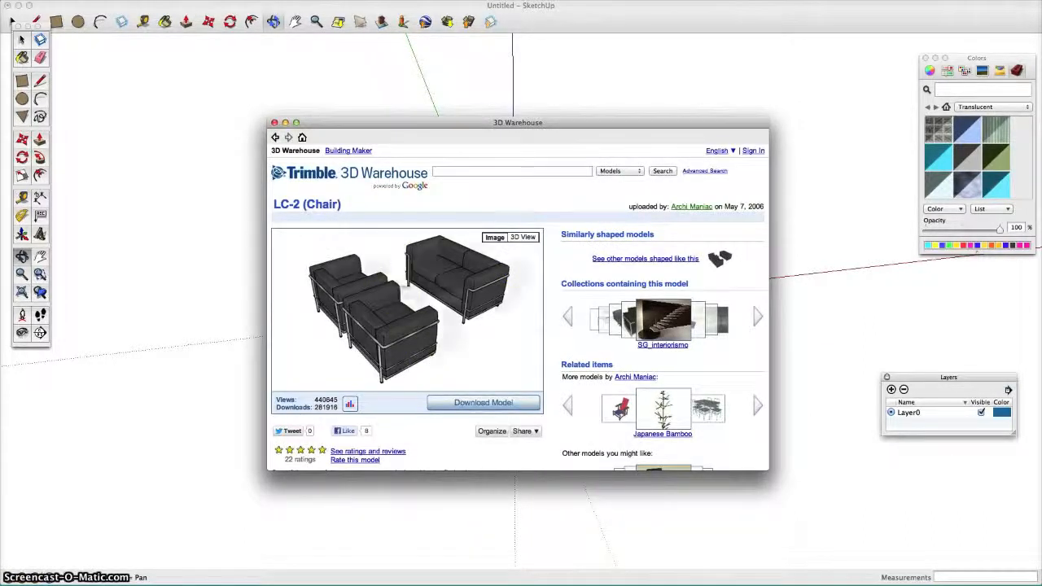
click(522, 237)
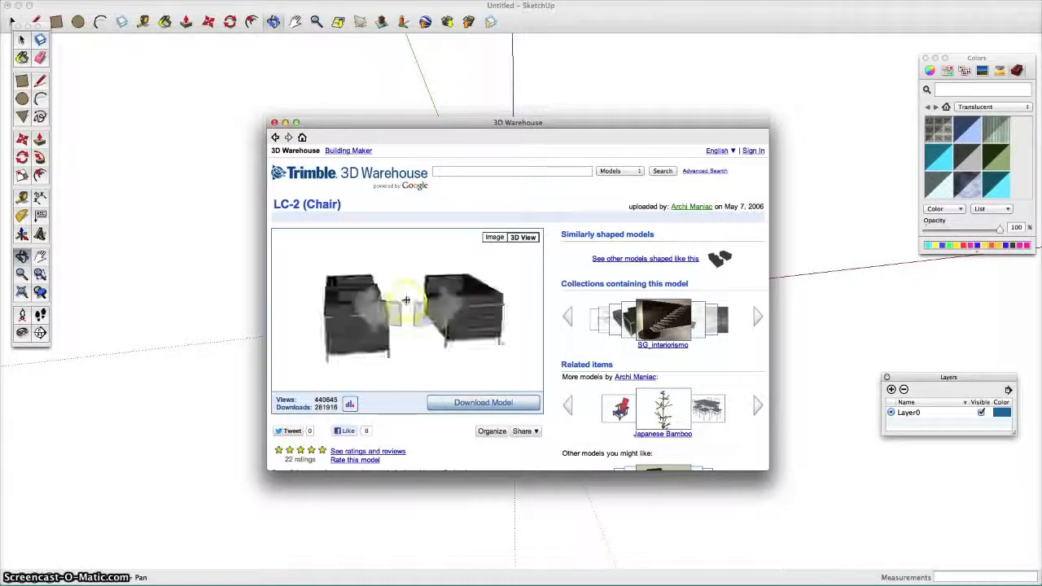
drag(474, 292, 474, 320)
click(467, 407)
click(601, 206)
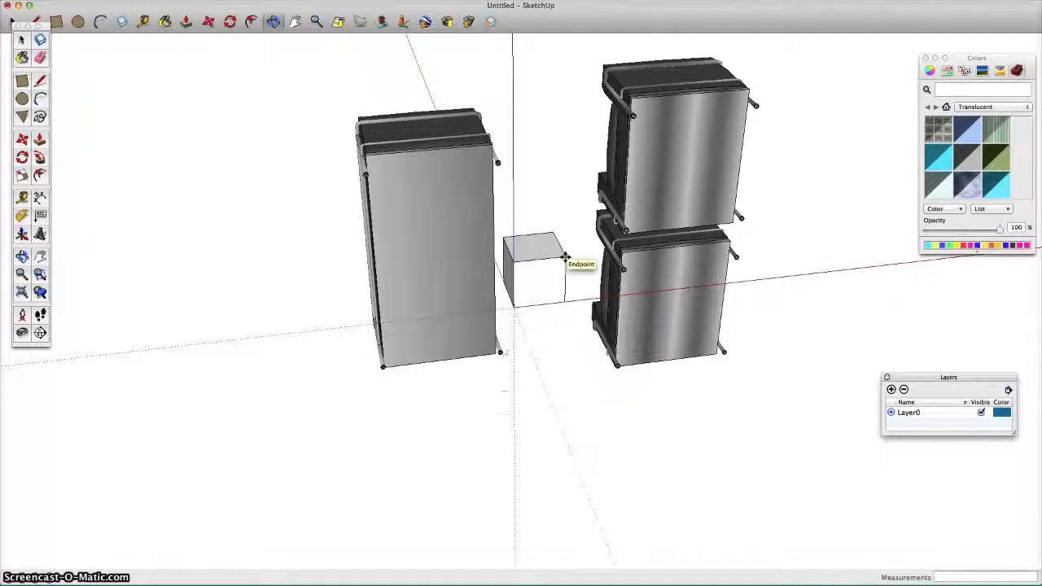
click(565, 257)
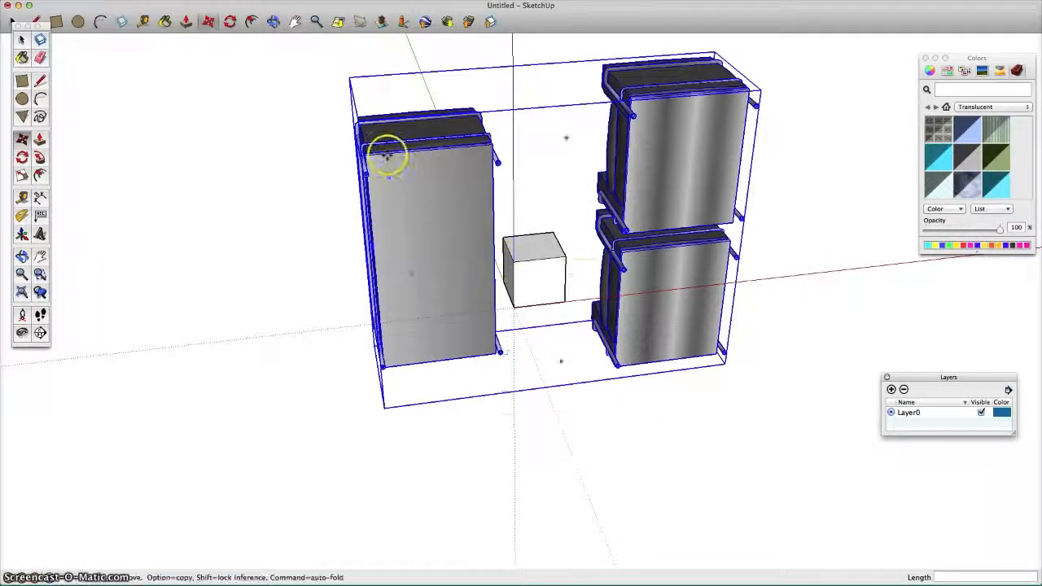
- Rotate the imported seating set 90 degrees about its centre in the side view so it stands on its legs
click(267, 23)
drag(250, 204, 516, 166)
click(232, 22)
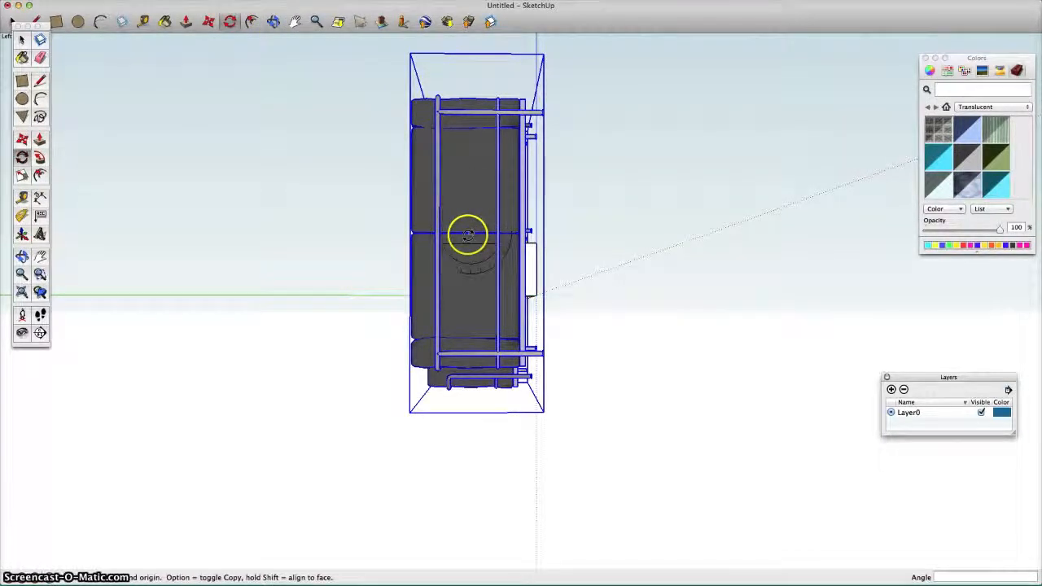
click(469, 233)
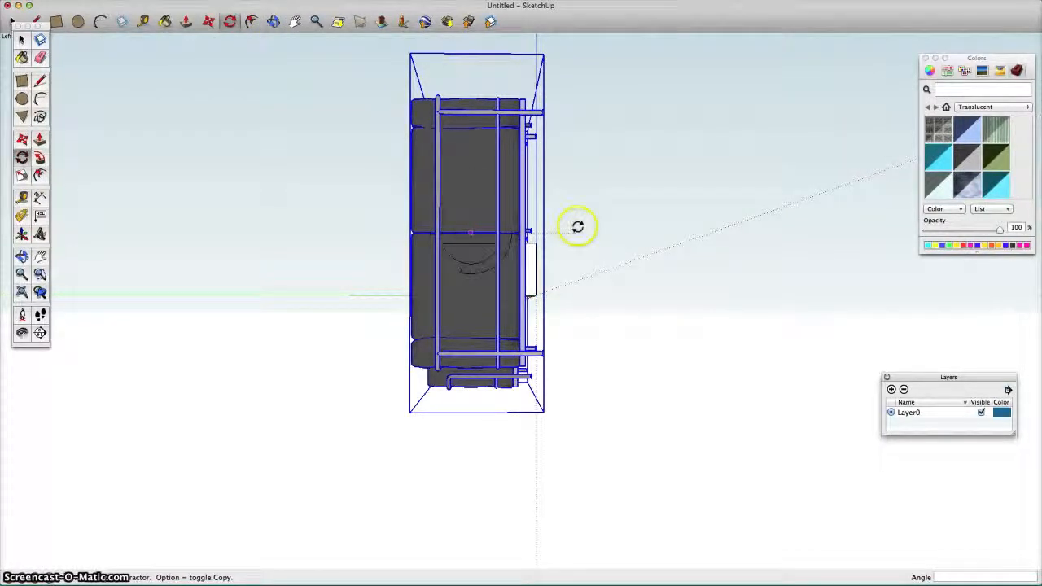
click(653, 223)
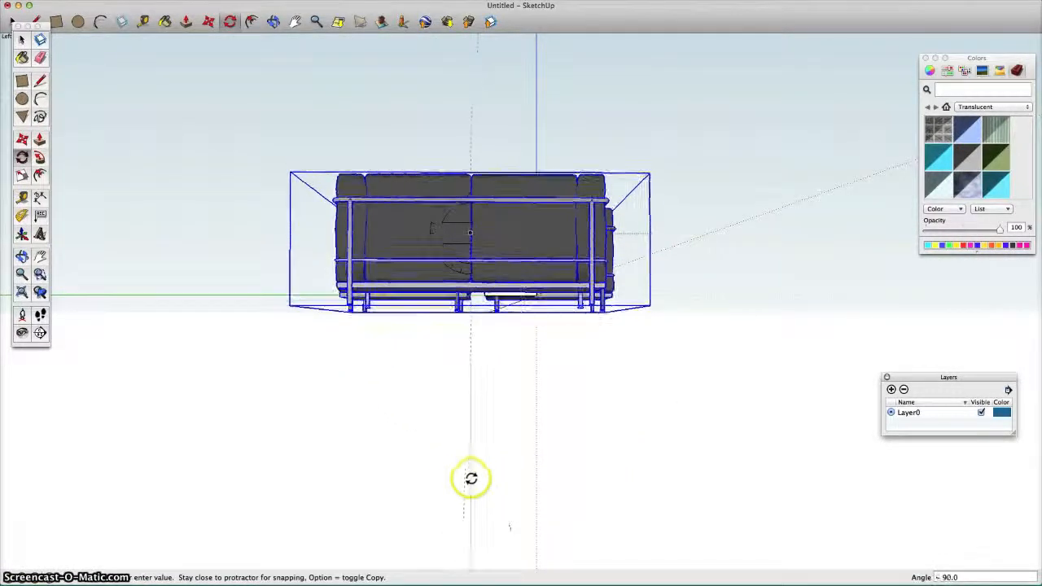
click(474, 478)
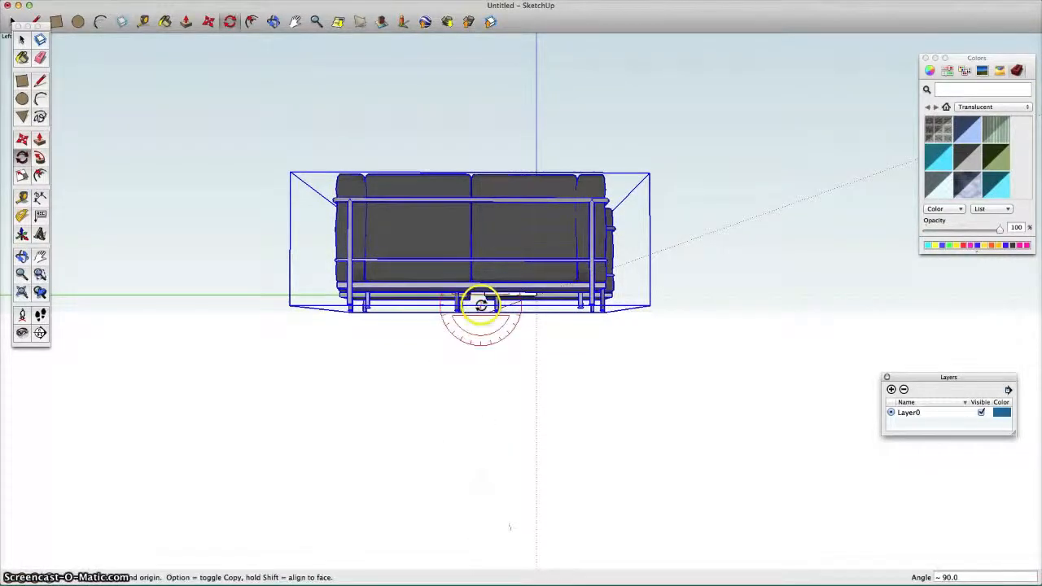
- Enlarge the whole seating set uniformly from a corner in two passes, the second by a factor of about 1.13
click(277, 26)
key(super+1)
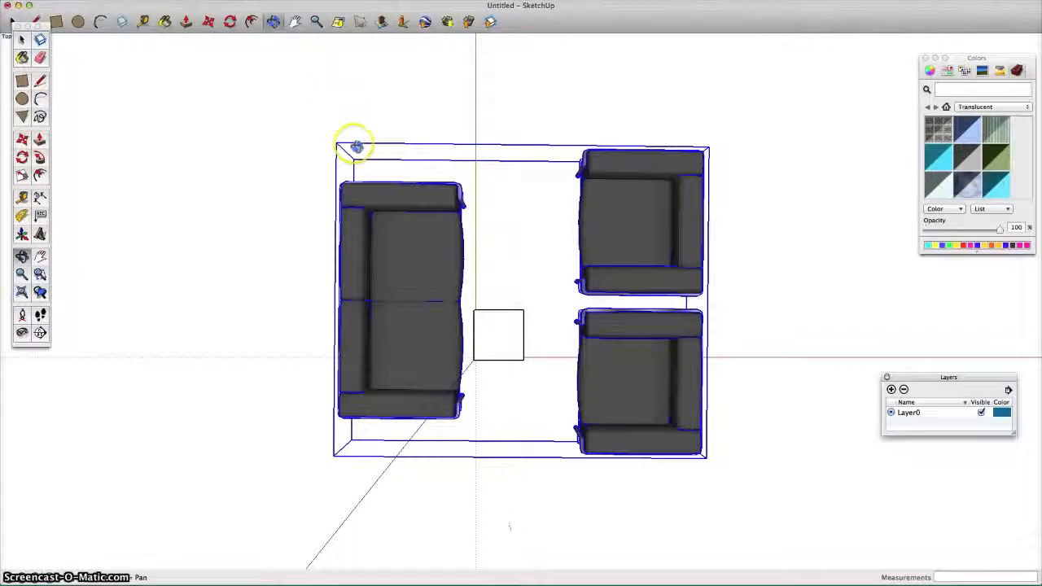
drag(341, 269, 406, 77)
drag(376, 256, 301, 351)
scroll(302, 350, up, 2)
click(228, 1)
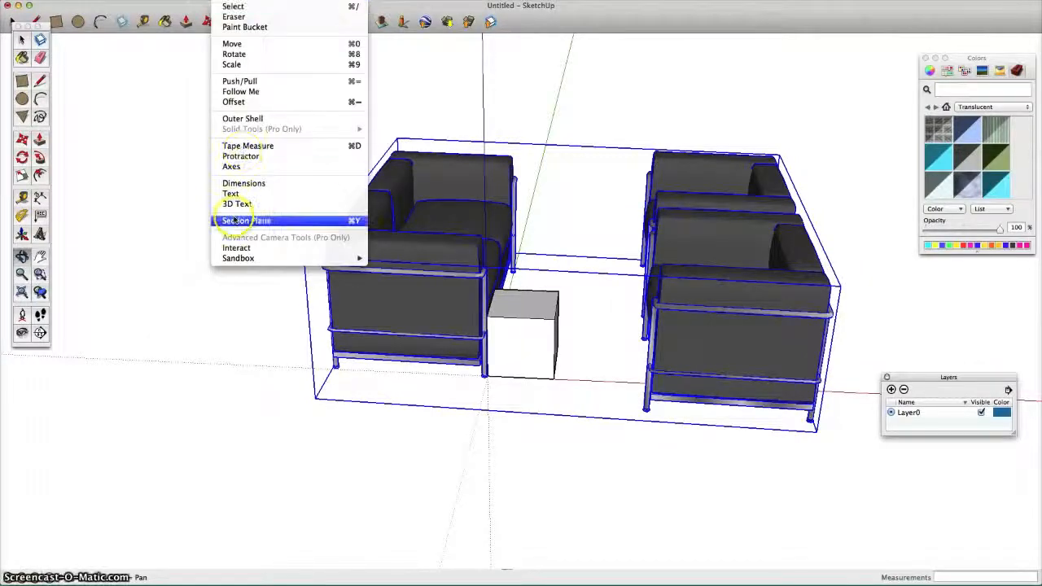
click(256, 66)
drag(303, 257, 230, 220)
drag(214, 256, 116, 216)
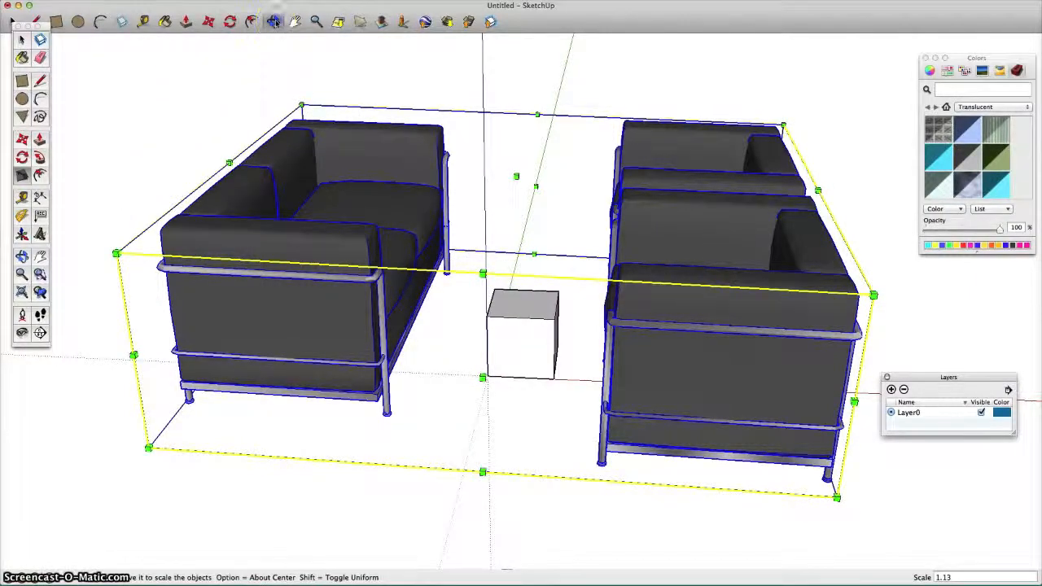
- Delete the entire seating set and undo the deletion
click(274, 21)
drag(168, 132, 398, 165)
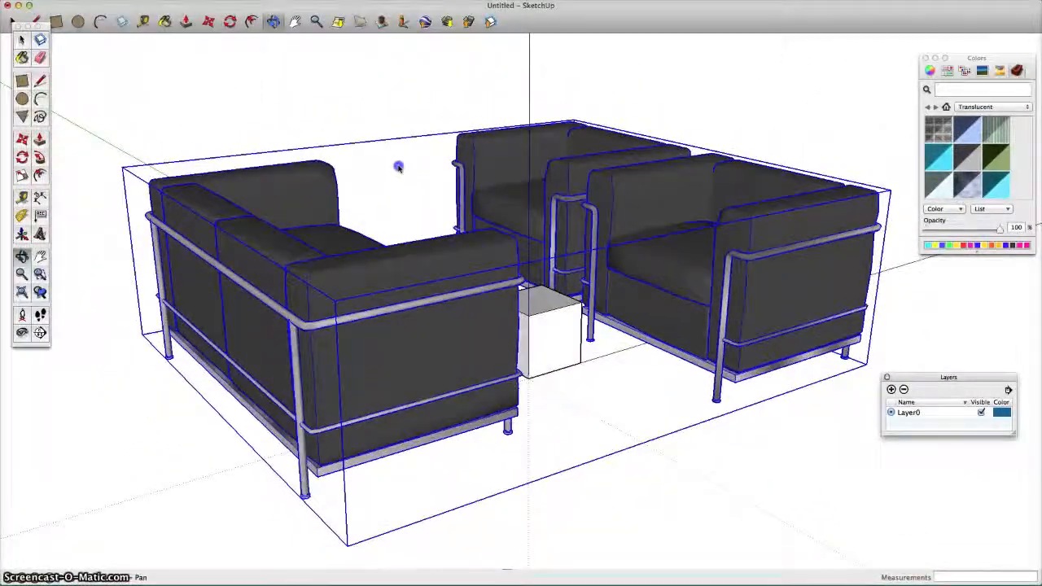
drag(644, 198, 443, 228)
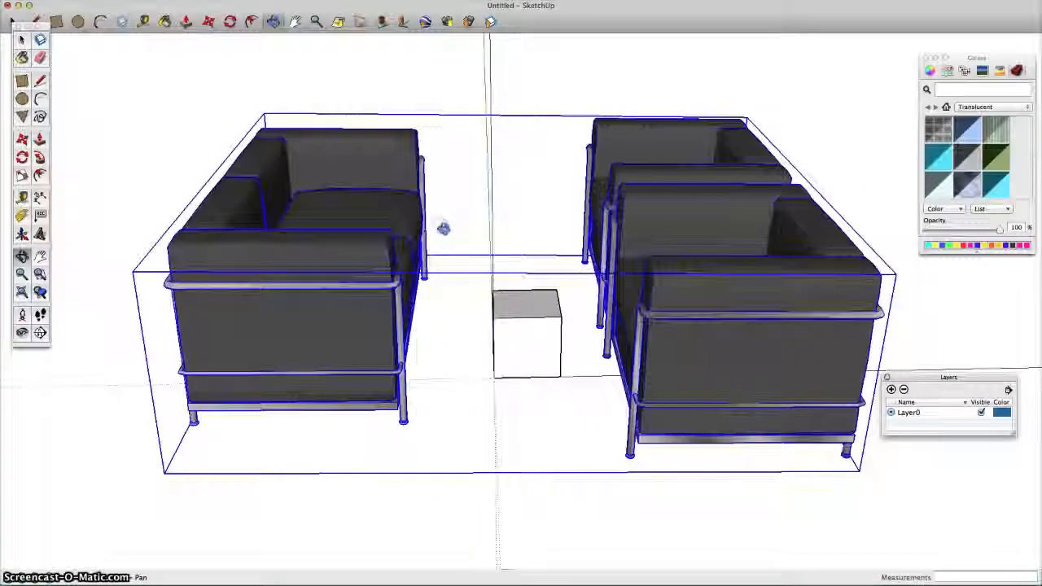
scroll(444, 229, down, 5)
key(Delete)
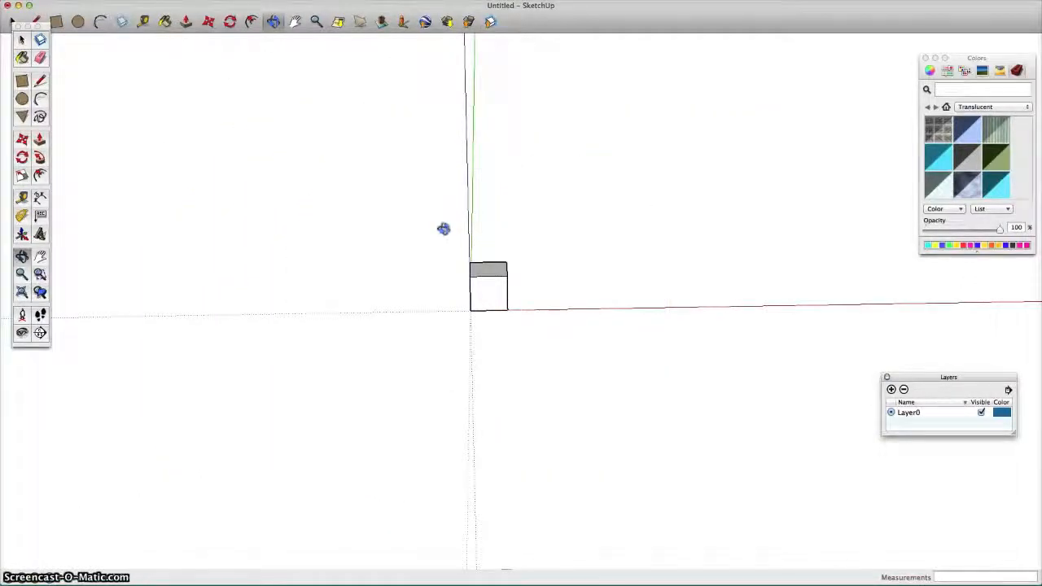
key(super+z)
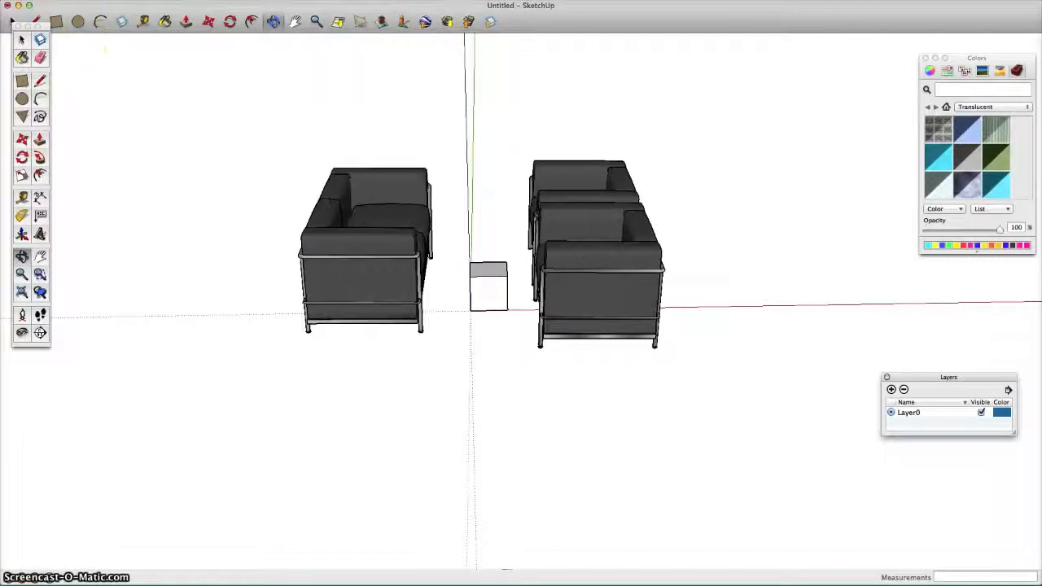
- Select the seating set and open the component for editing to reach its individual pieces
click(22, 39)
click(361, 263)
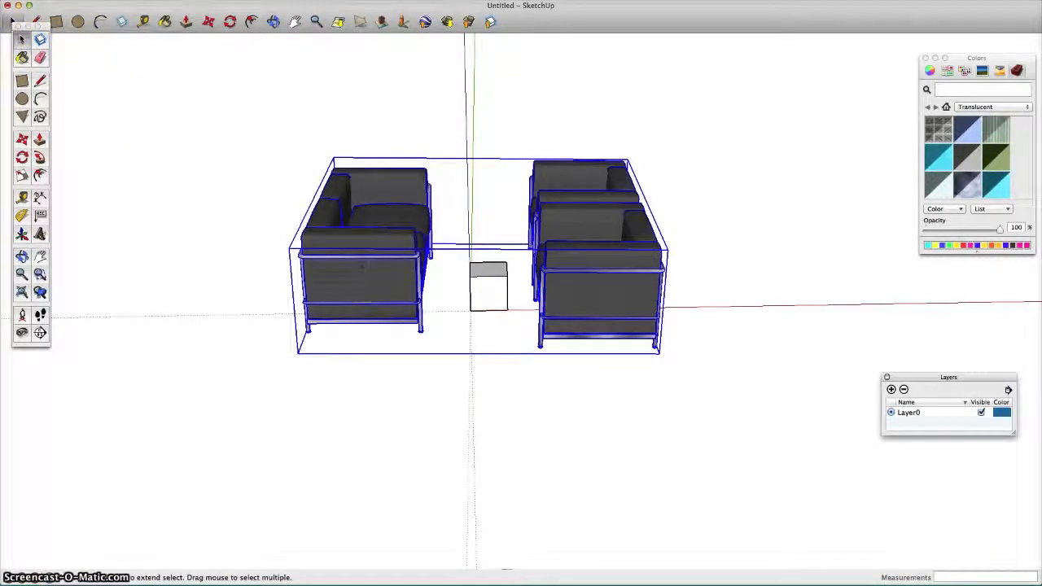
right_click(563, 316)
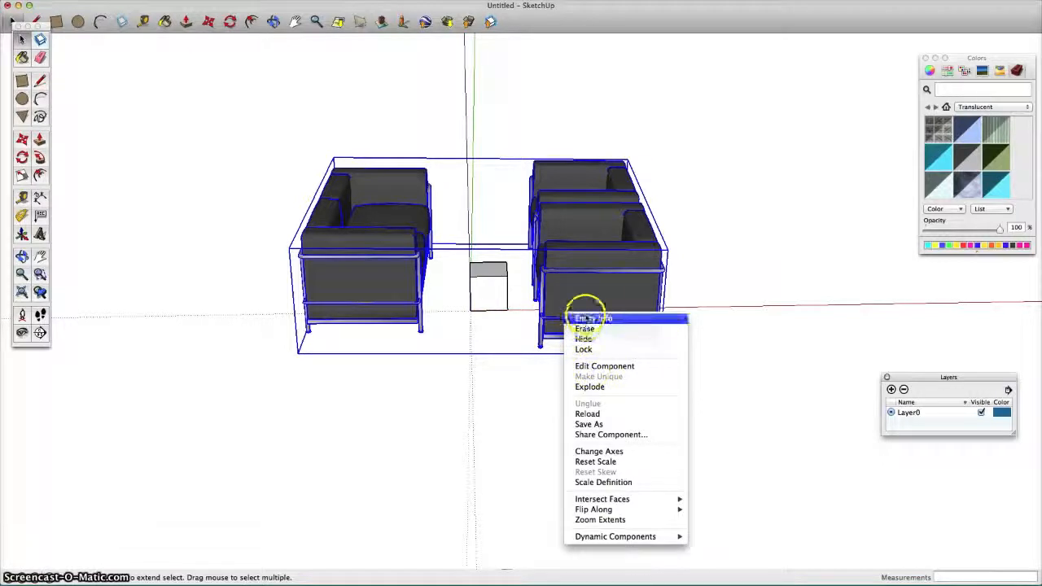
click(600, 366)
click(547, 273)
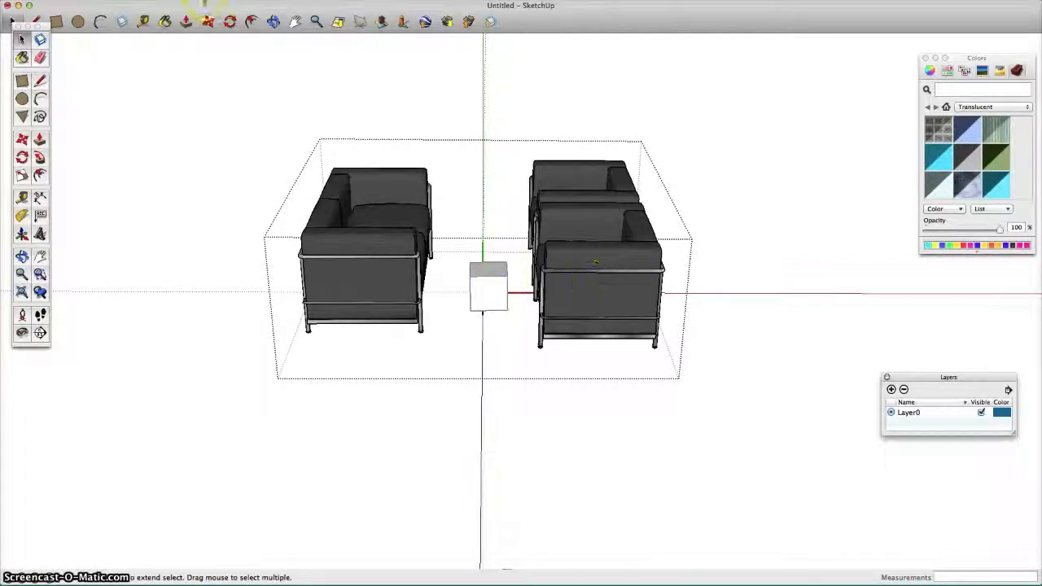
- Try moving the two-seat sofa's metal frame out of its upholstery and undo it, then try moving the upholstery group on its own
scroll(318, 210, up, 5)
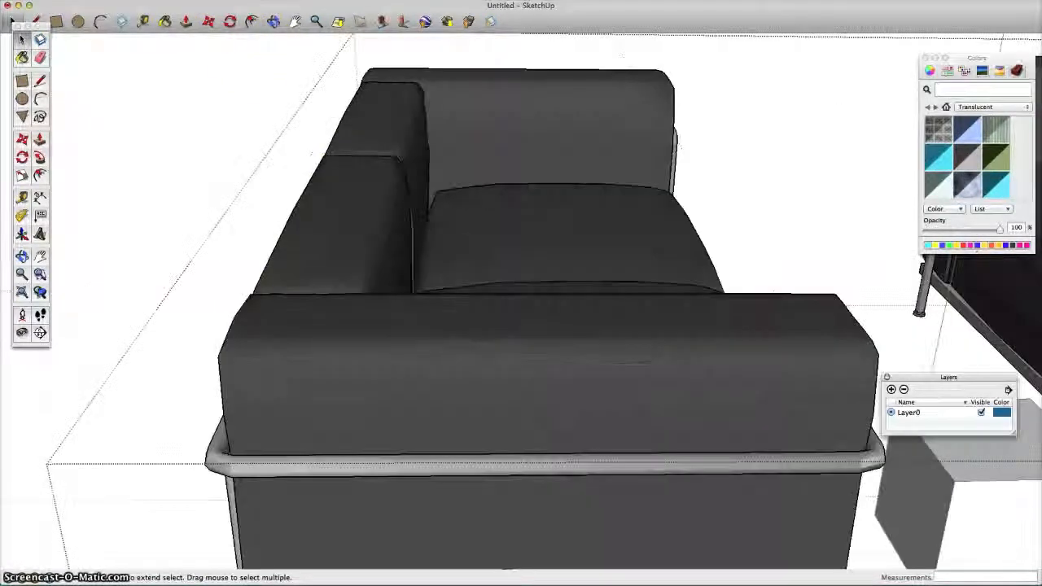
scroll(320, 216, down, 5)
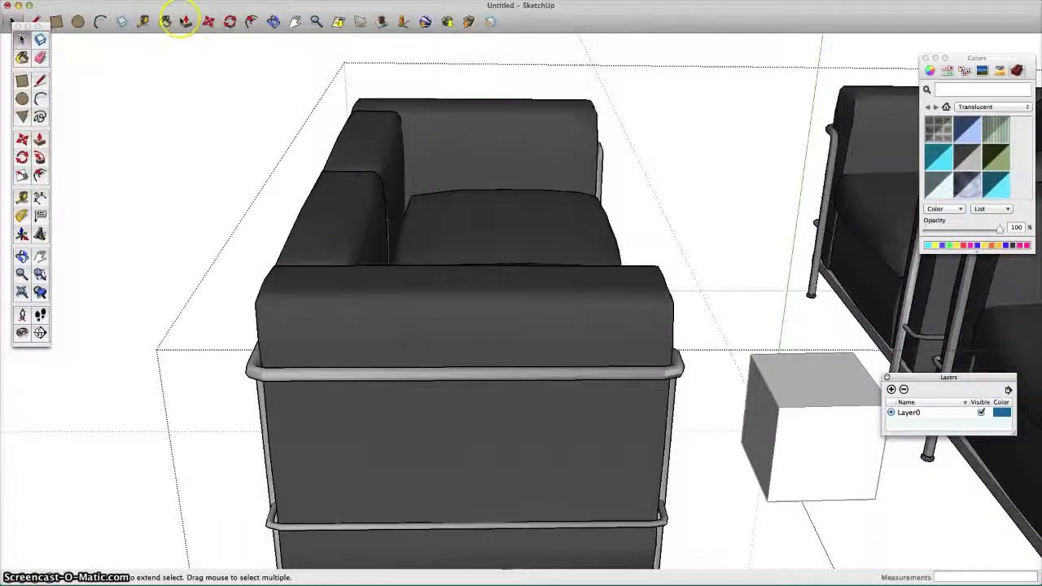
click(210, 21)
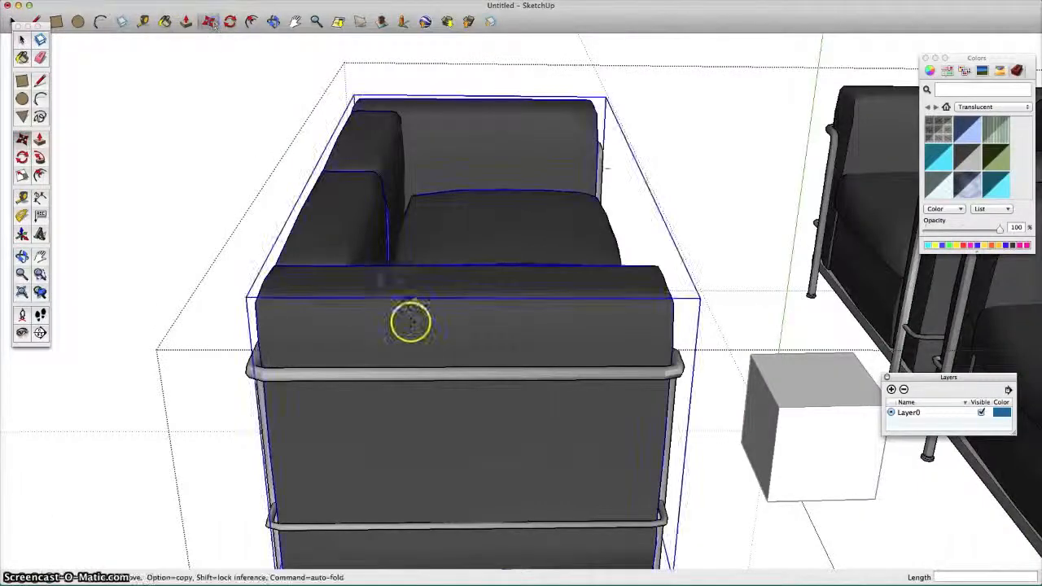
click(396, 375)
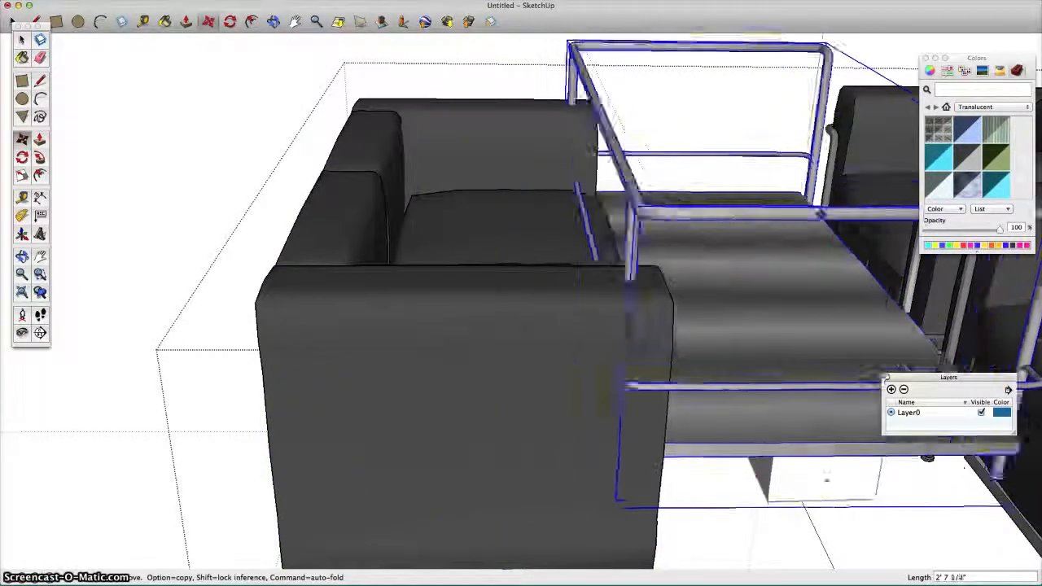
click(745, 182)
key(super+z)
click(561, 302)
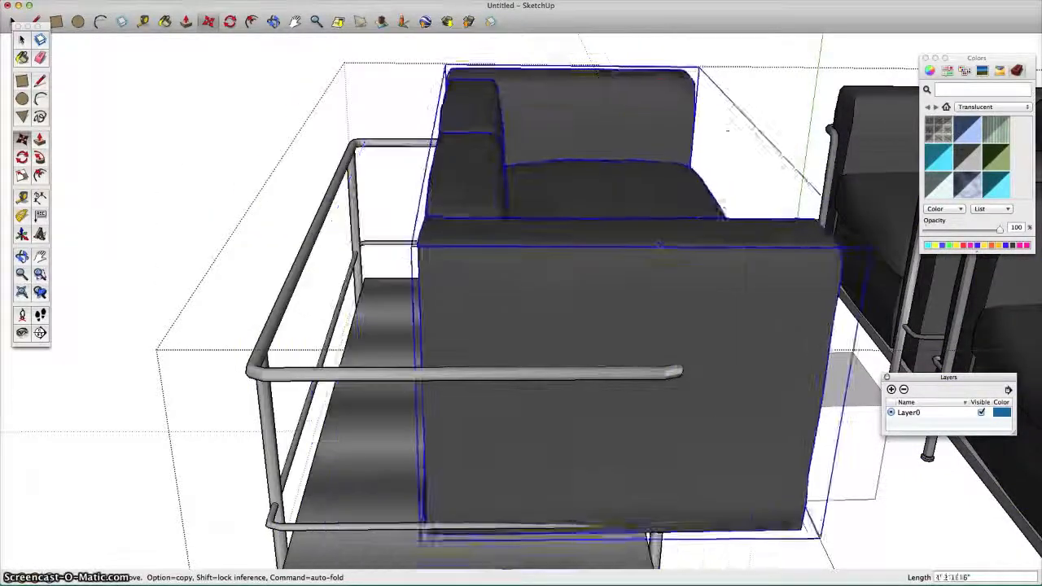
key(Escape)
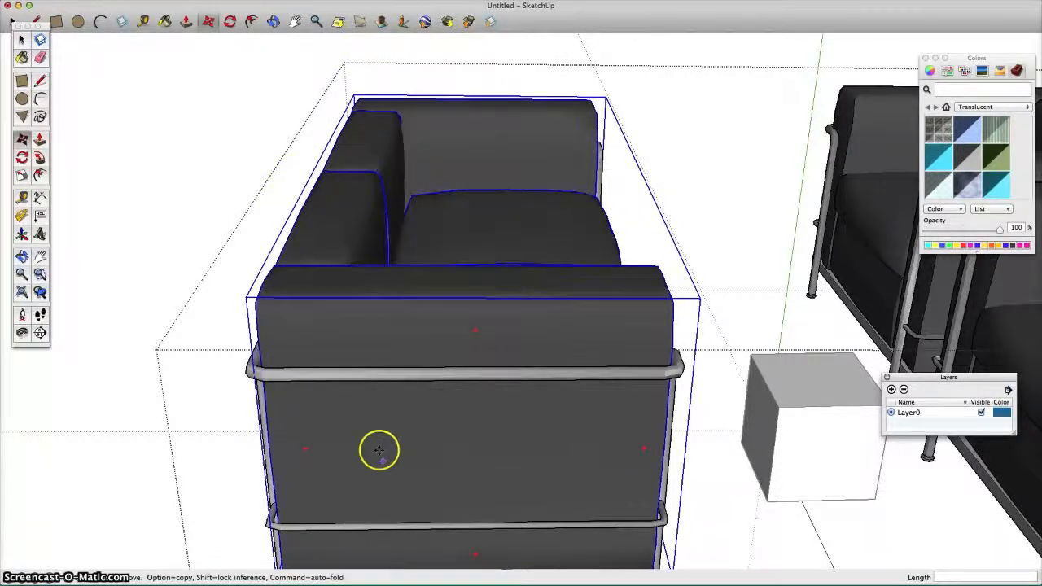
- Explode the two-seat sofa's metal frame group and bring up the editing options for its upholstery group
click(12, 21)
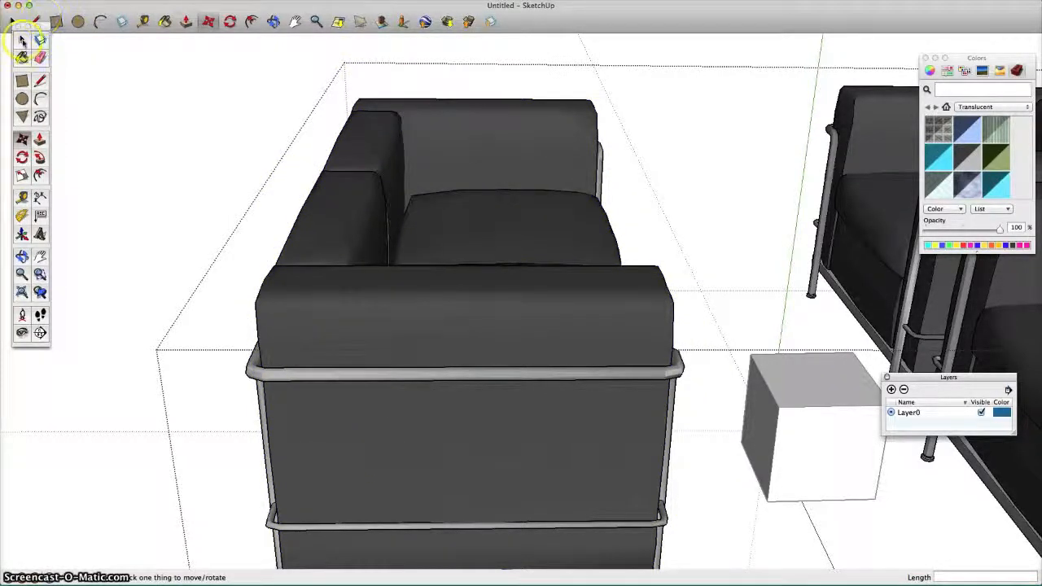
right_click(306, 379)
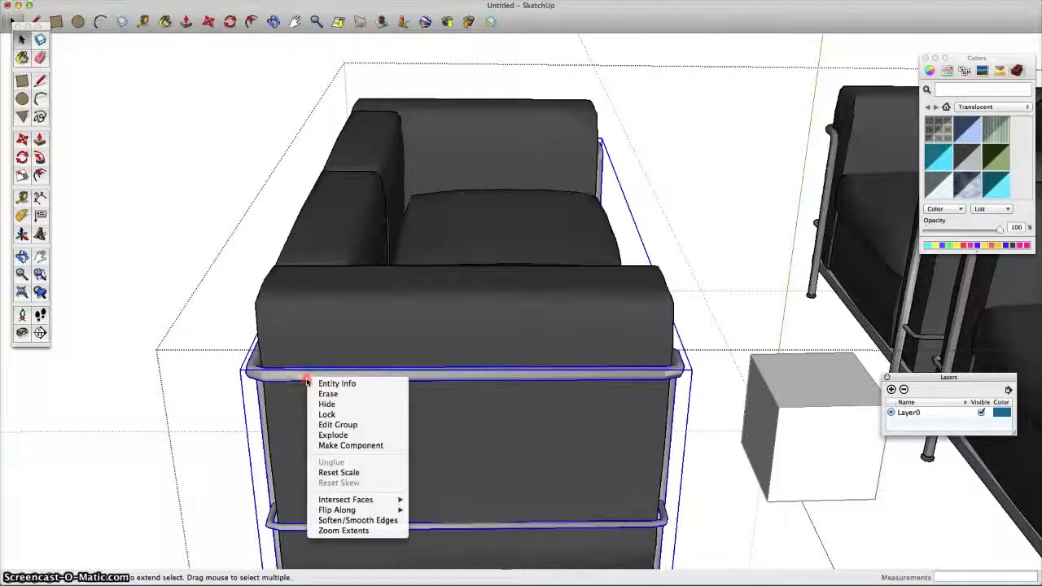
click(371, 436)
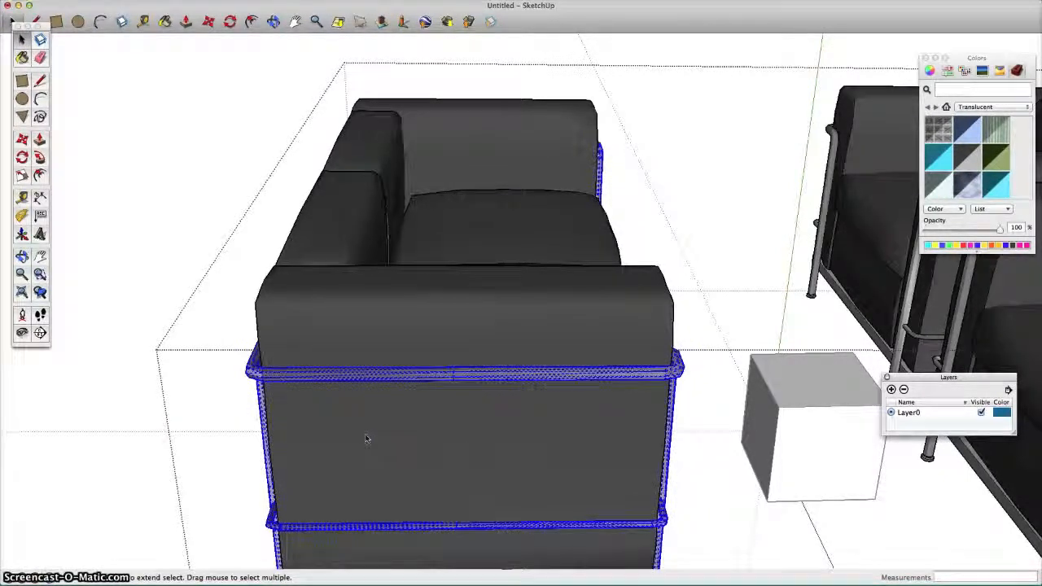
scroll(366, 440, down, 5)
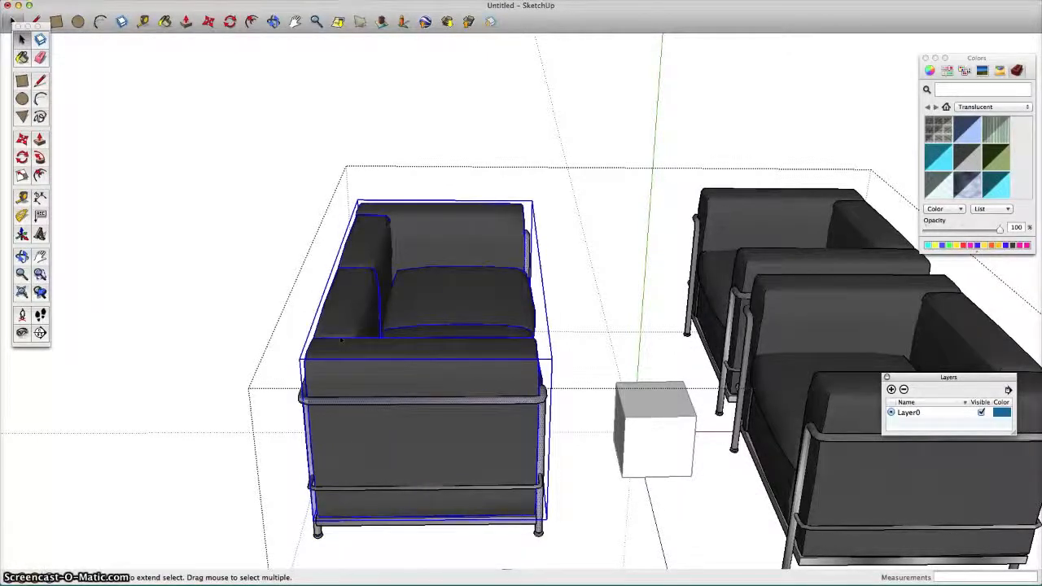
click(371, 398)
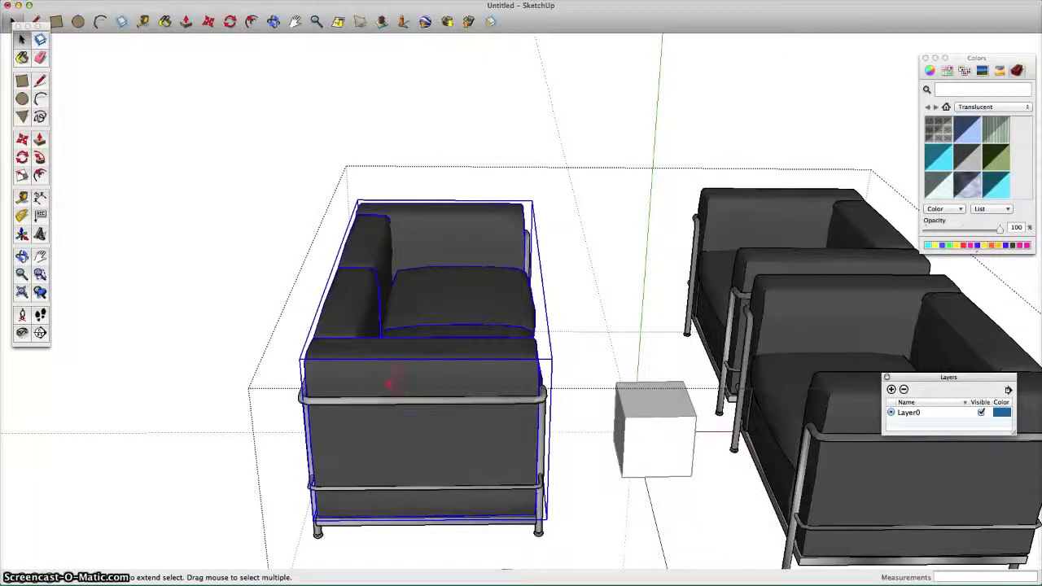
right_click(390, 379)
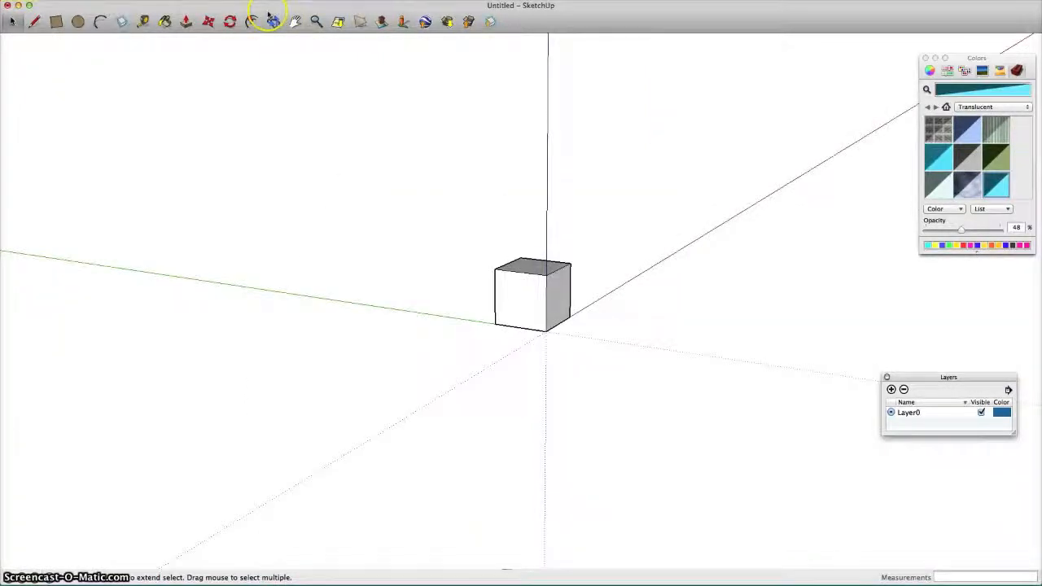
- Paint the cube's side face along the red axis with the translucent blue glass material at 48% opacity
click(273, 20)
drag(429, 229, 302, 81)
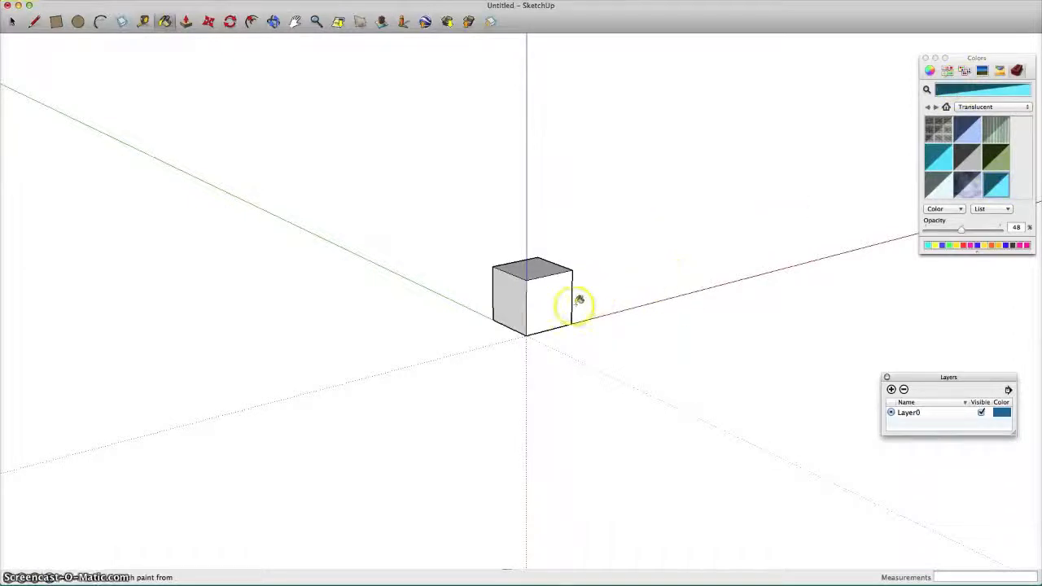
click(546, 310)
- Paint the cube's side face opposite the blue one with the same translucent blue material
click(273, 20)
drag(577, 274, 490, 225)
scroll(535, 286, up, 5)
scroll(532, 283, up, 3)
drag(531, 282, 711, 258)
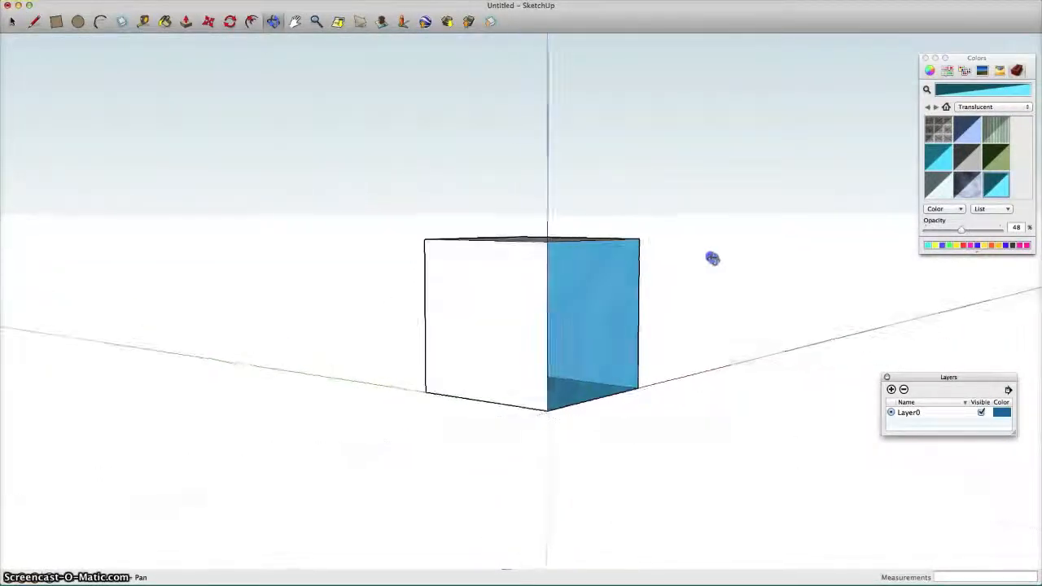
drag(591, 265, 772, 257)
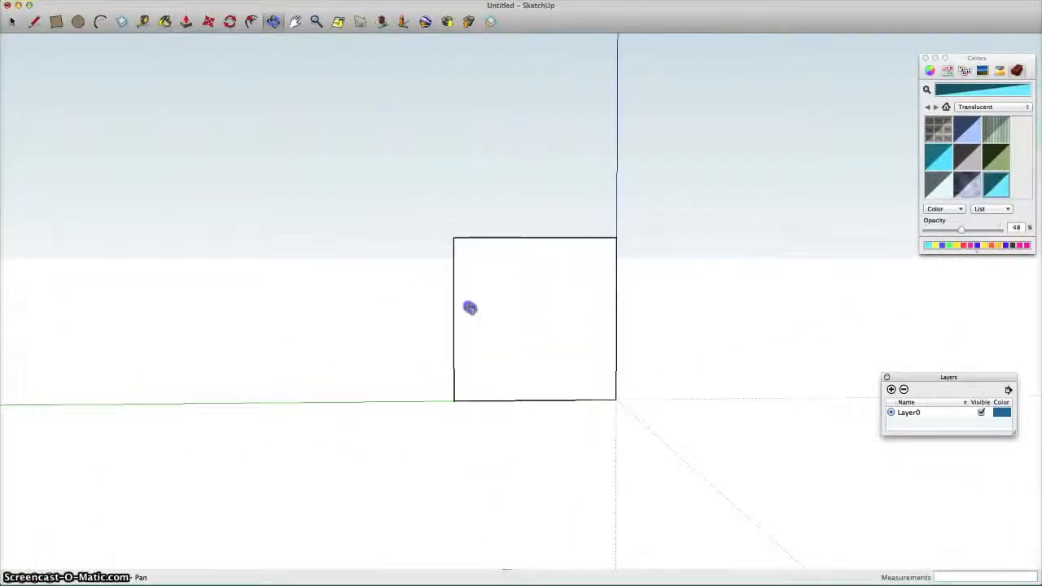
drag(470, 307, 673, 304)
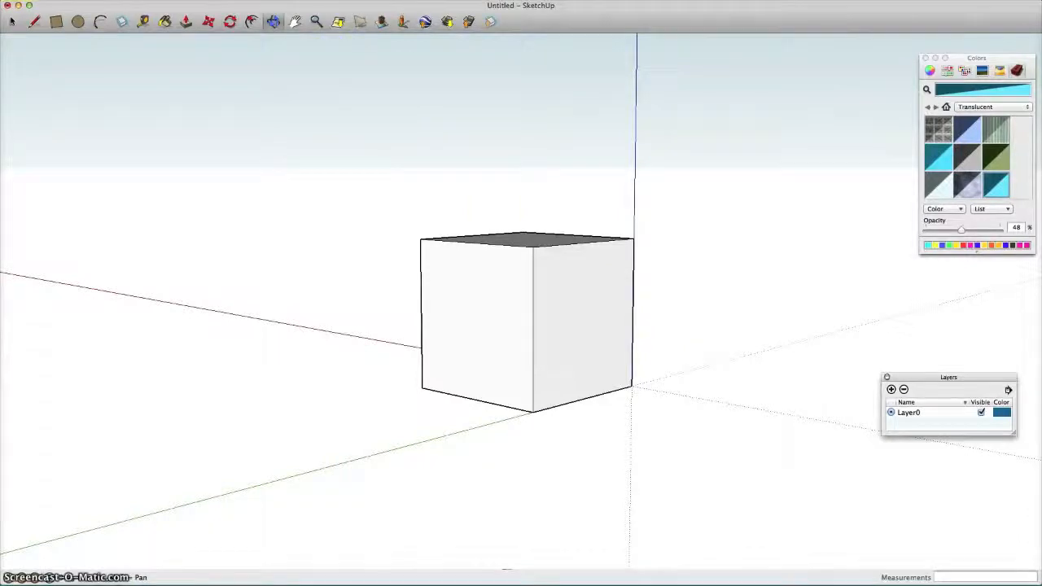
click(224, 0)
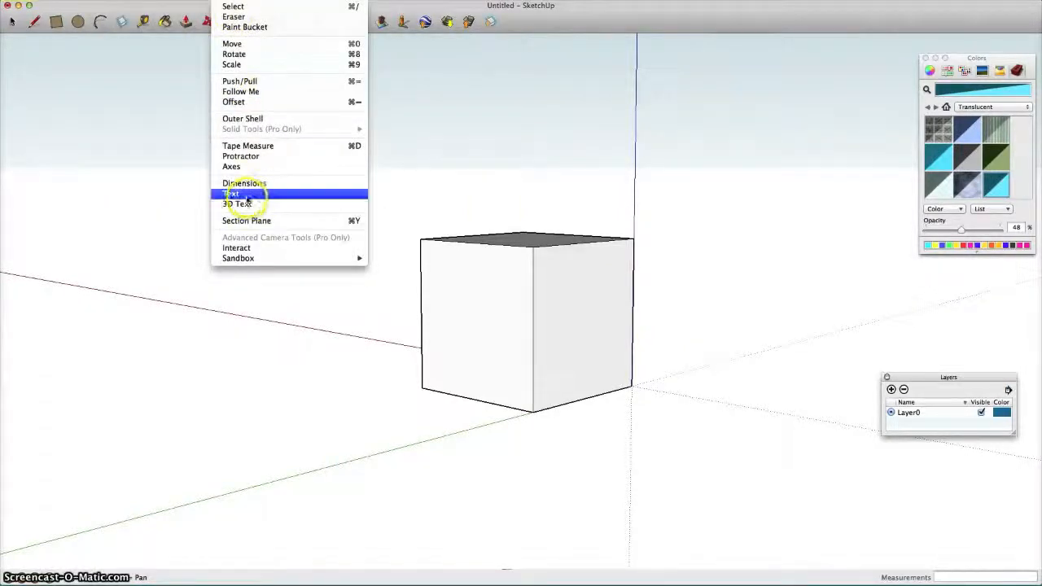
click(249, 27)
click(491, 353)
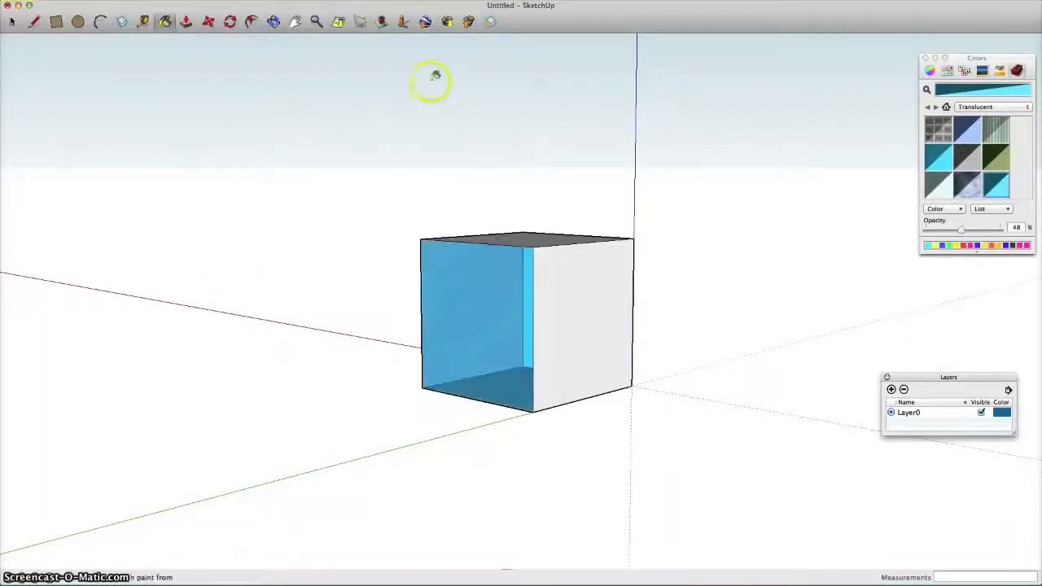
- Paint the unpainted side face away from the origin with the green camouflage-like leaf material from the Vegetation collection
click(273, 22)
drag(326, 375, 639, 375)
scroll(542, 349, up, 10)
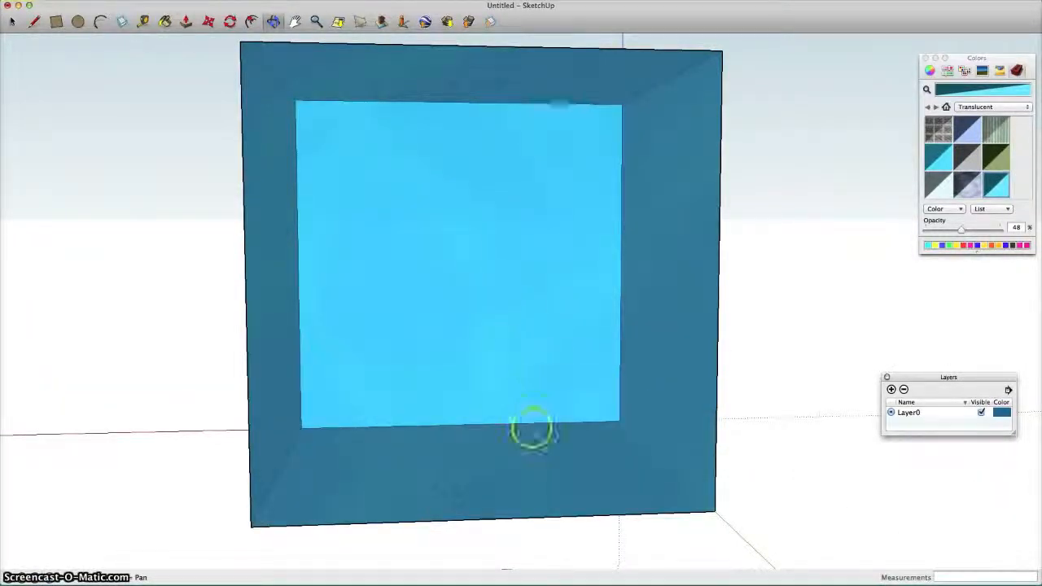
scroll(532, 429, down, 8)
middle_drag(535, 431, 891, 368)
drag(553, 306, 589, 435)
click(983, 108)
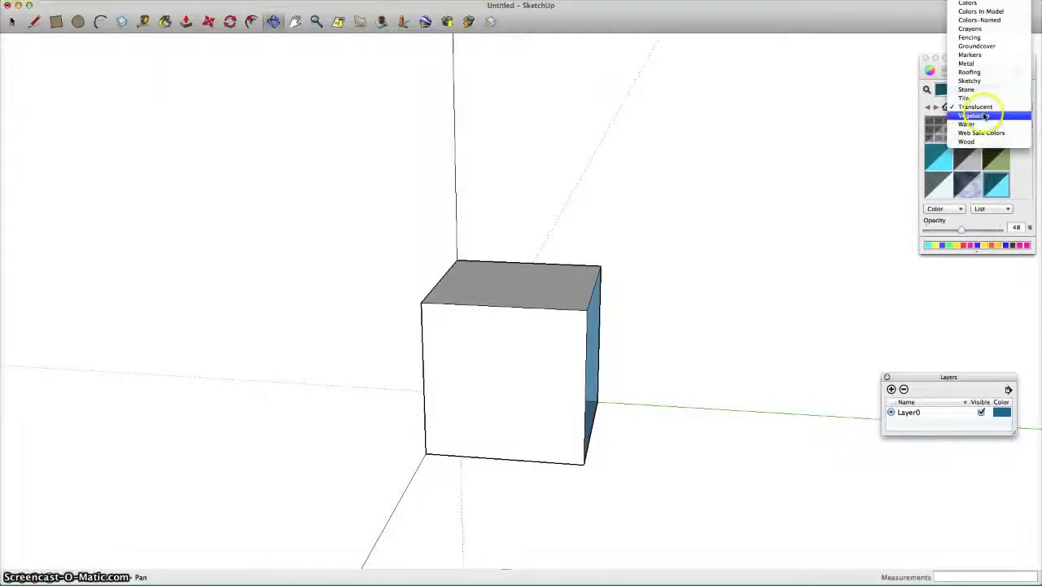
click(977, 116)
click(967, 157)
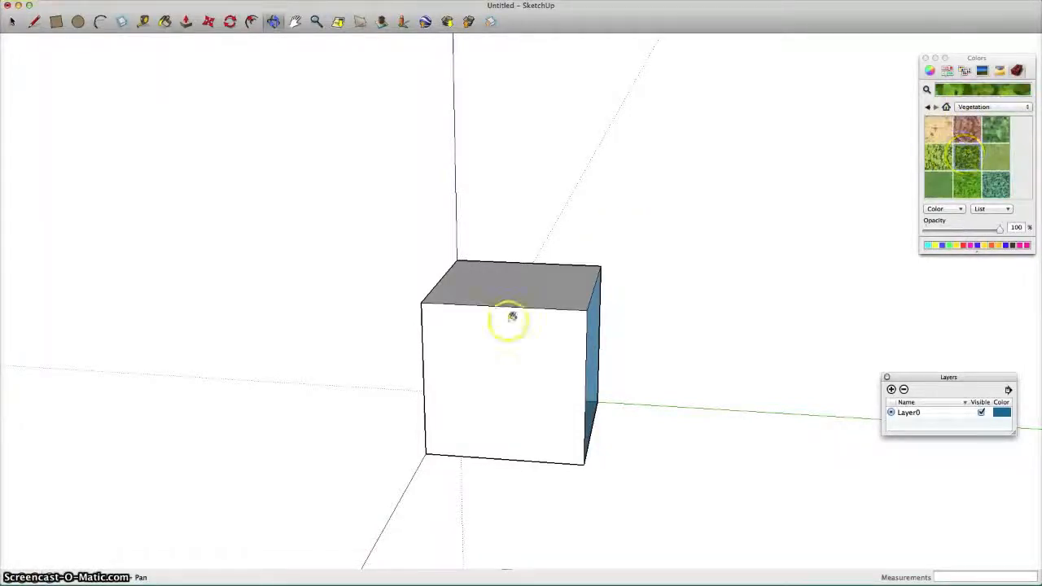
click(507, 322)
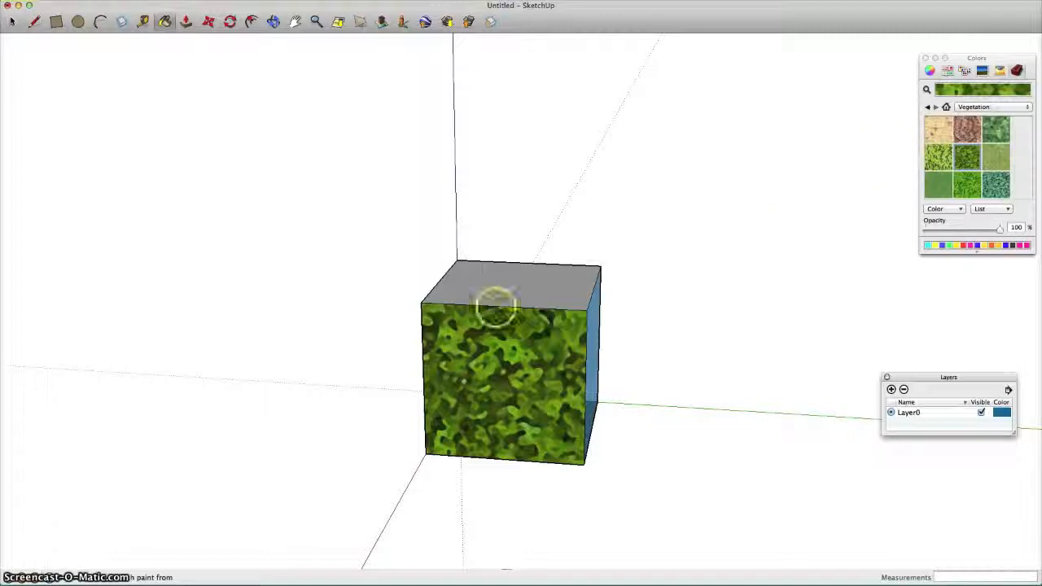
- Paint the cube's top face with the red hexagonal mesh material from the Fencing collection
click(960, 106)
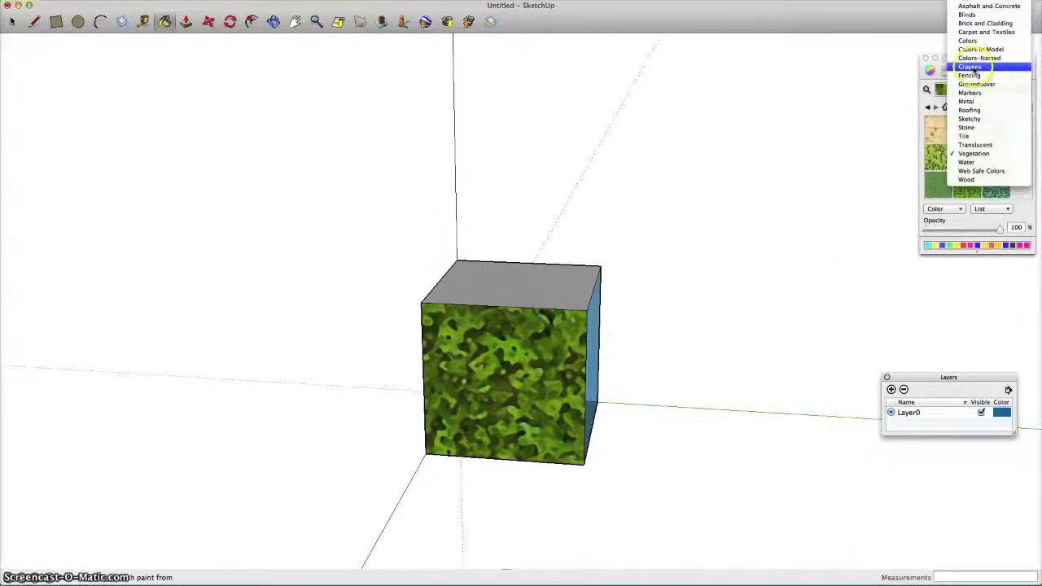
click(970, 75)
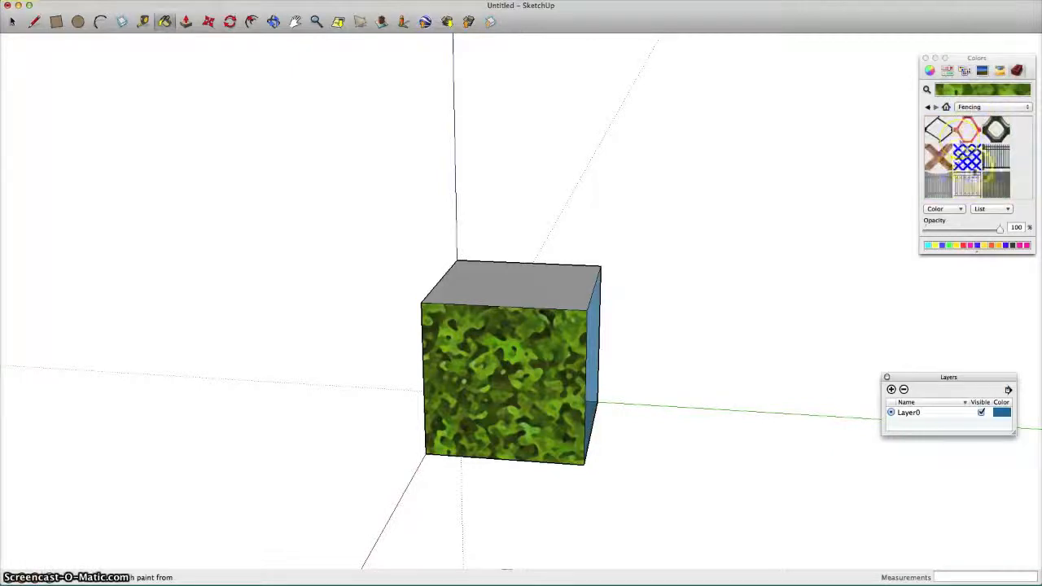
click(964, 128)
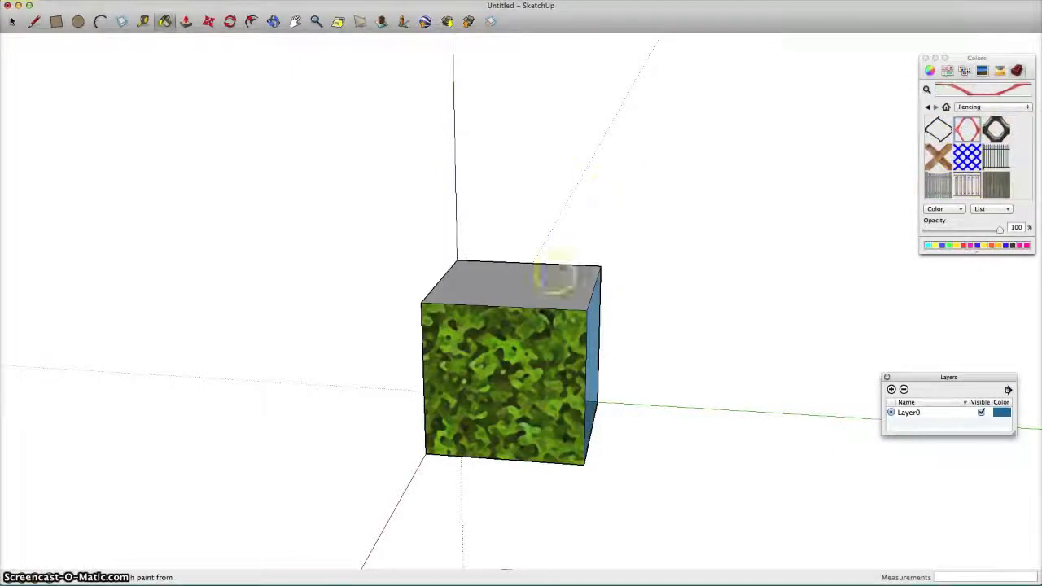
click(553, 279)
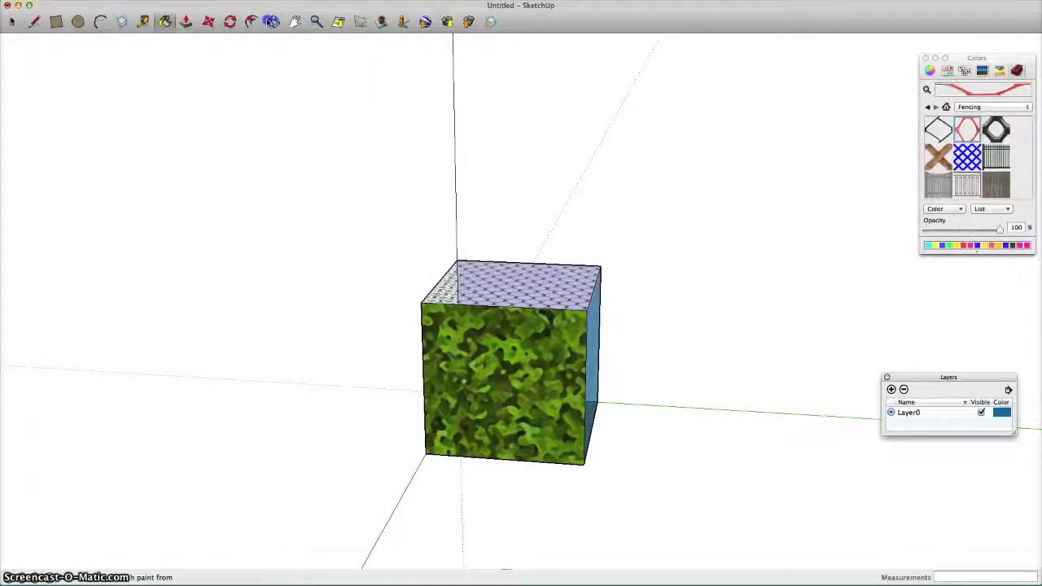
- Paint the remaining white side face, along the green axis, with the brown crossed-wood lattice material from the Fencing collection
drag(441, 172, 312, 307)
drag(526, 154, 533, 230)
scroll(531, 230, up, 6)
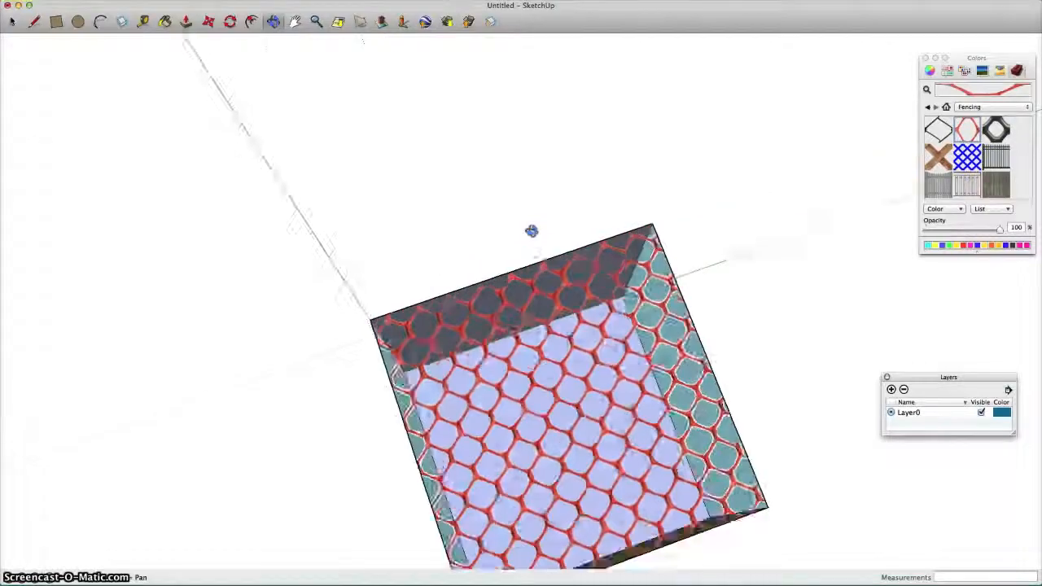
drag(499, 224, 758, 300)
scroll(369, 332, down, 5)
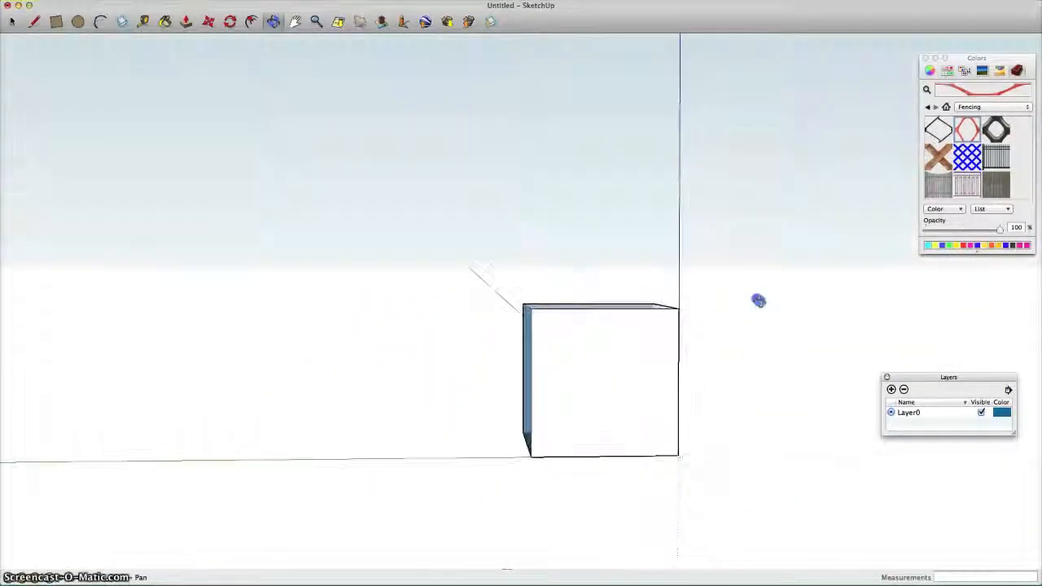
click(939, 158)
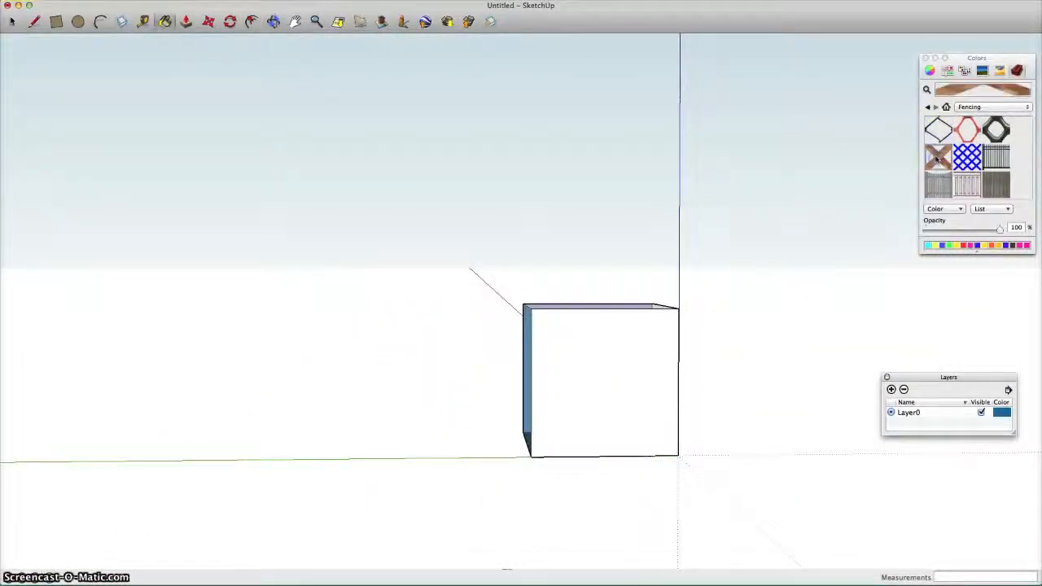
click(604, 341)
- Paint the cube's underside with the multicoloured stone tile material from the Tile collection
click(274, 21)
drag(391, 338, 325, 192)
drag(617, 293, 525, 260)
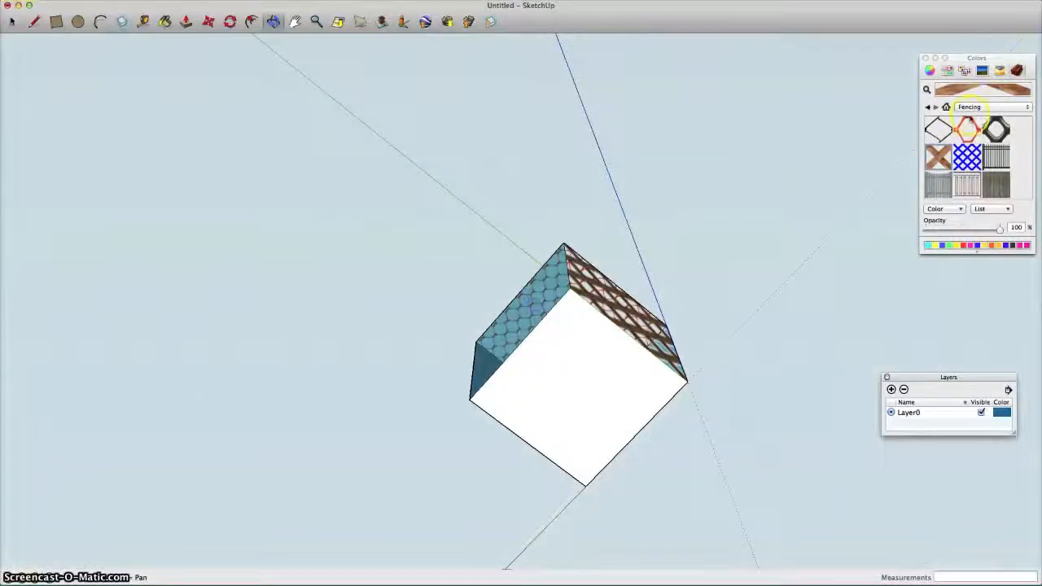
click(970, 109)
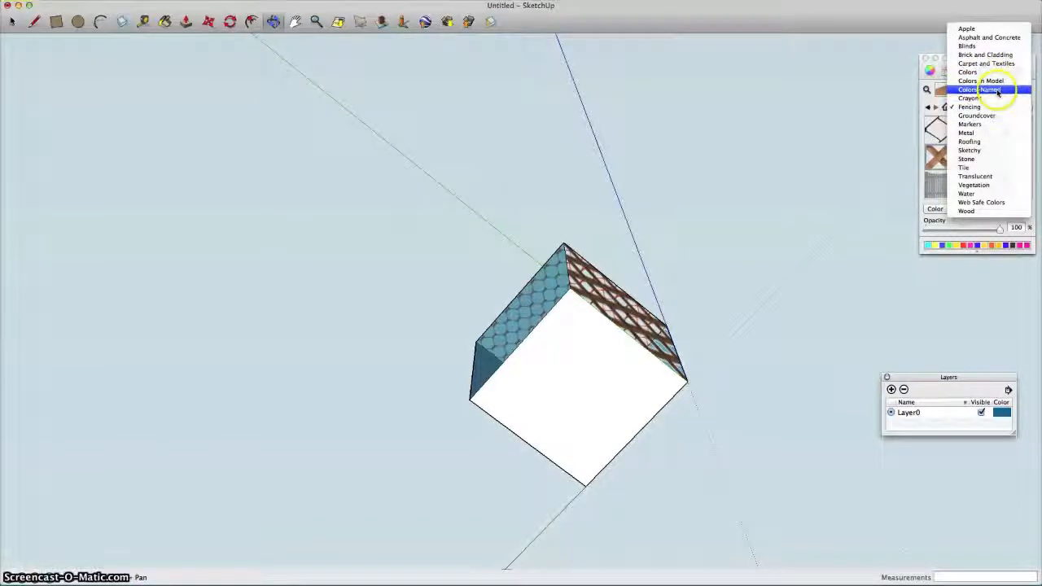
click(977, 176)
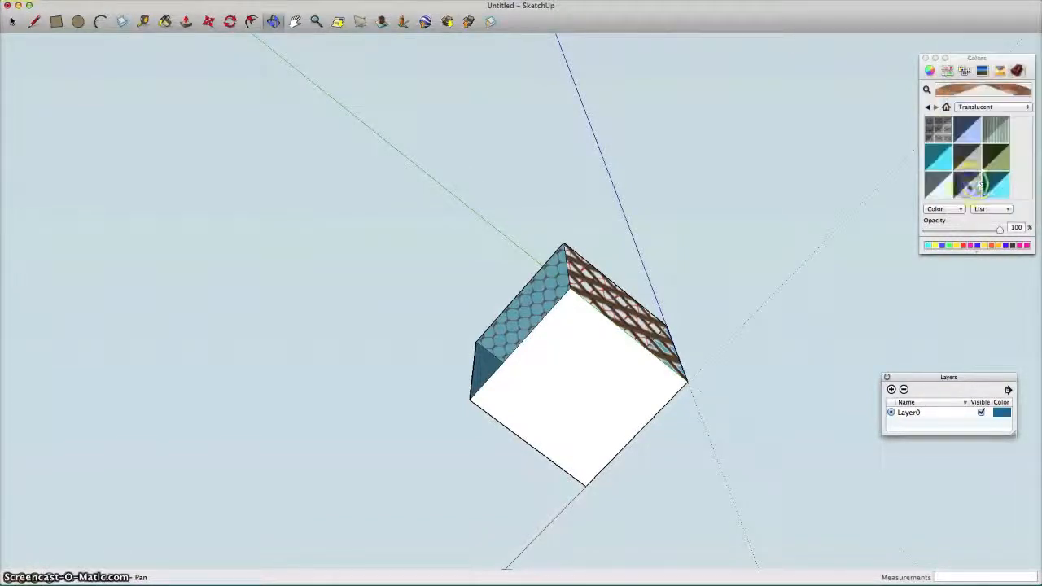
click(972, 107)
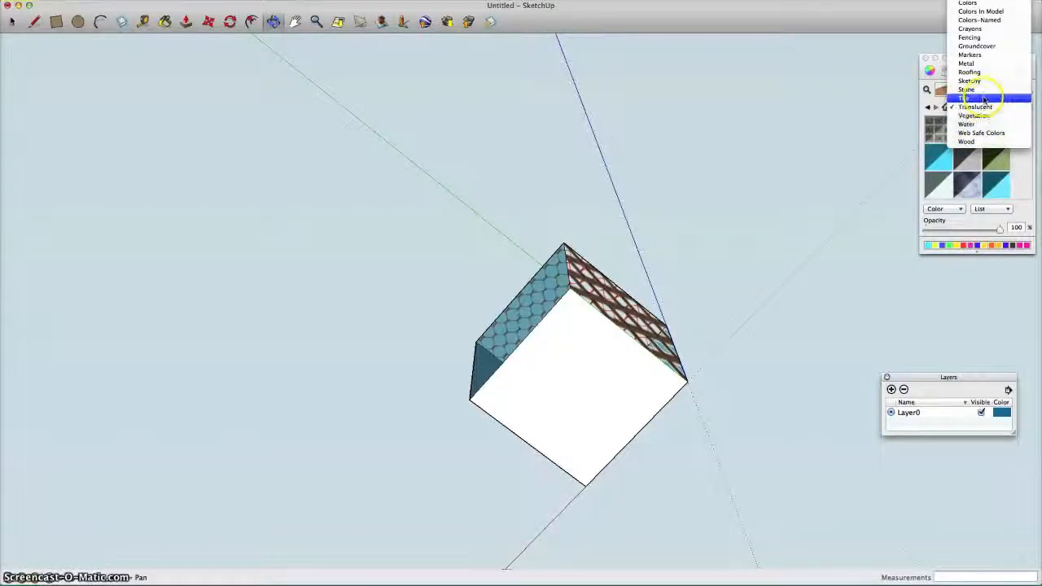
click(983, 99)
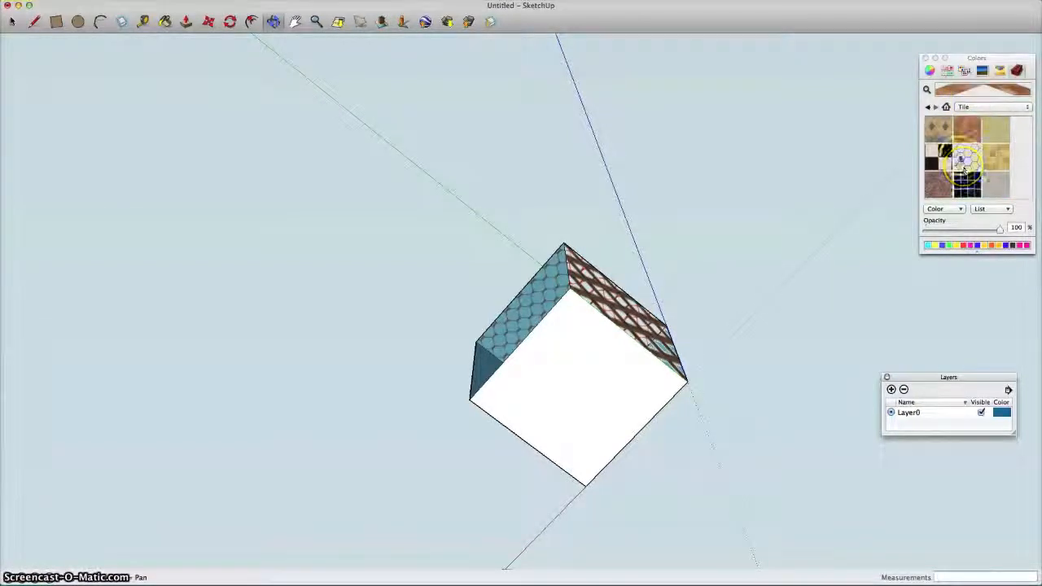
key(b)
click(580, 361)
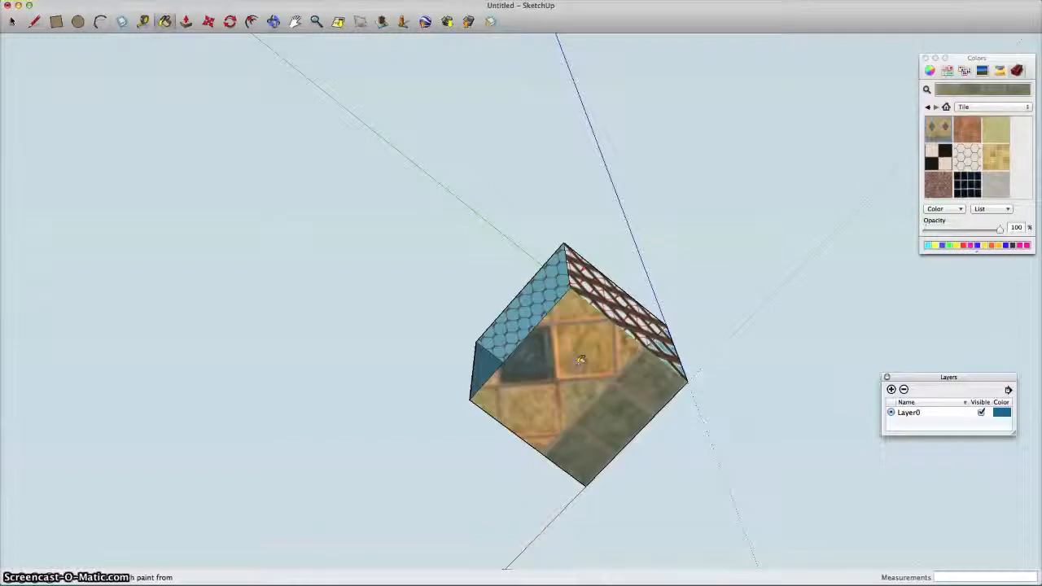
- Repaint the cube's underside with the grey stone block material from the Asphalt and Concrete collection
click(965, 107)
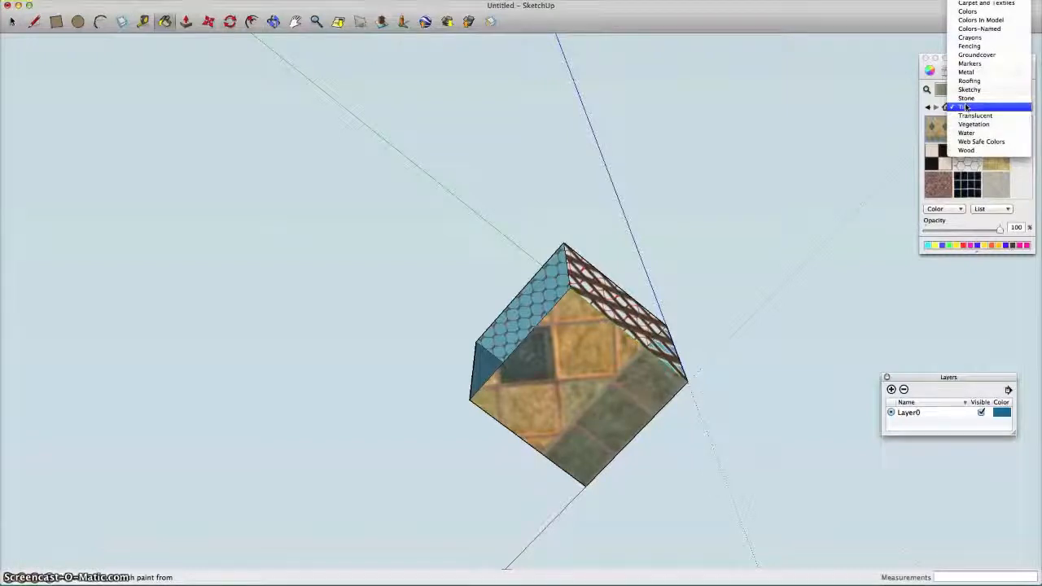
scroll(967, 107, up, 3)
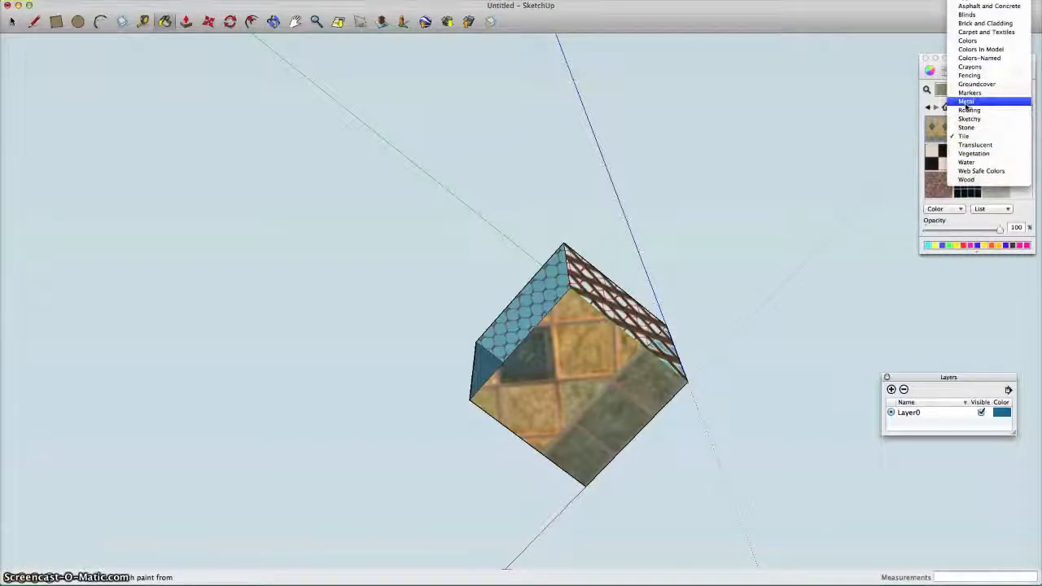
click(967, 8)
click(995, 155)
click(577, 369)
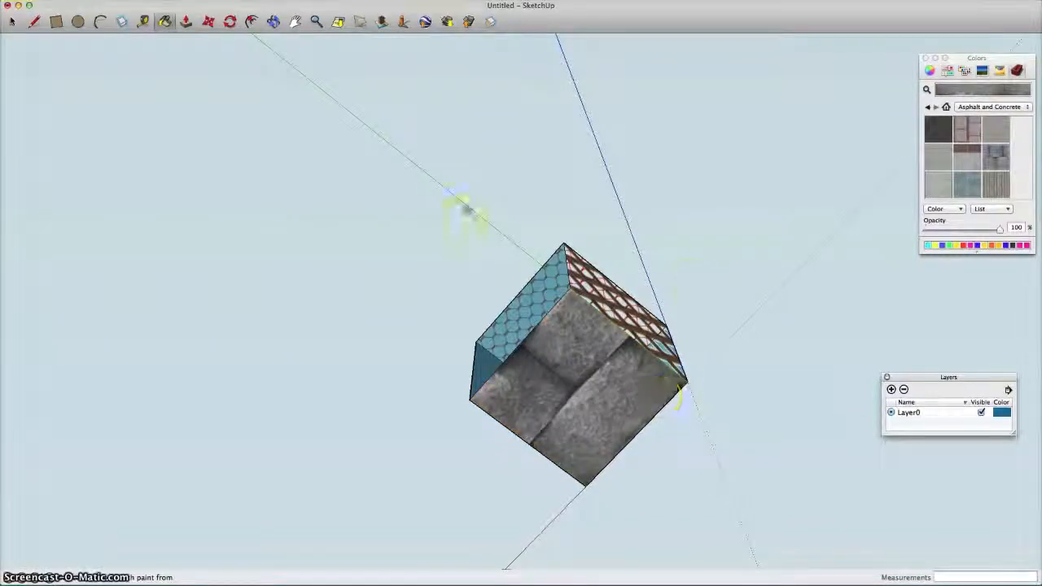
click(274, 22)
mouse_move(298, 84)
mouse_down()
mouse_move(419, 337)
mouse_move(551, 454)
mouse_up()
scroll(465, 174, down, 5)
scroll(471, 179, up, 3)
scroll(474, 181, up, 2)
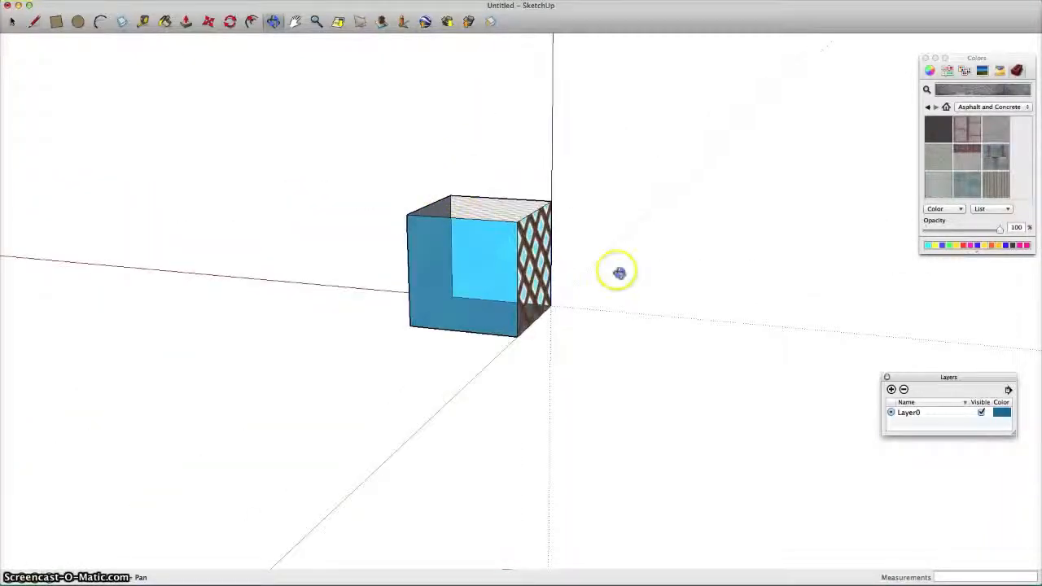